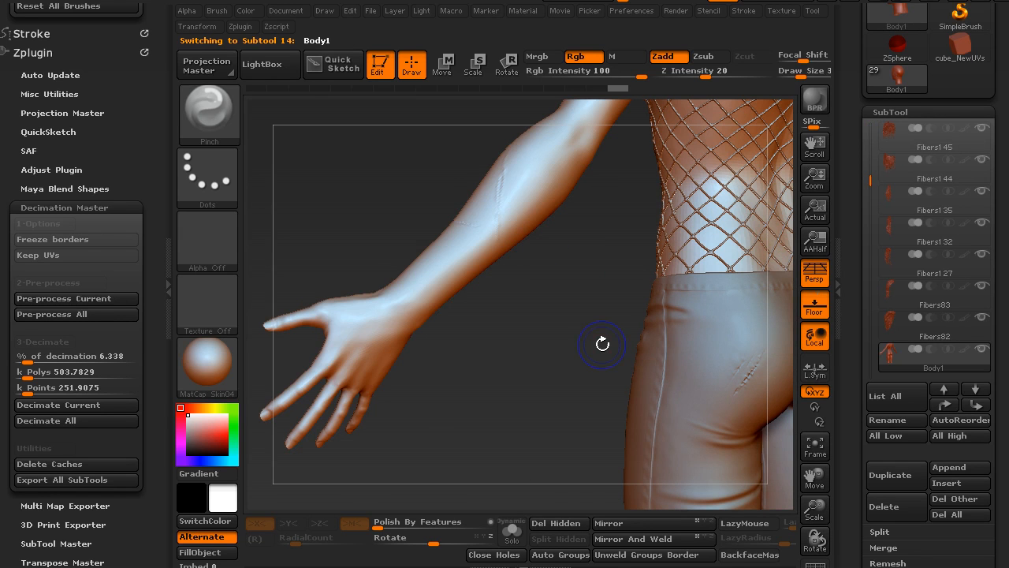
# - Convert the Body1 subtool into one single polygroup, checking it with the wireframe display and turning that display off again
pyautogui.hotkey('shift', 'f')
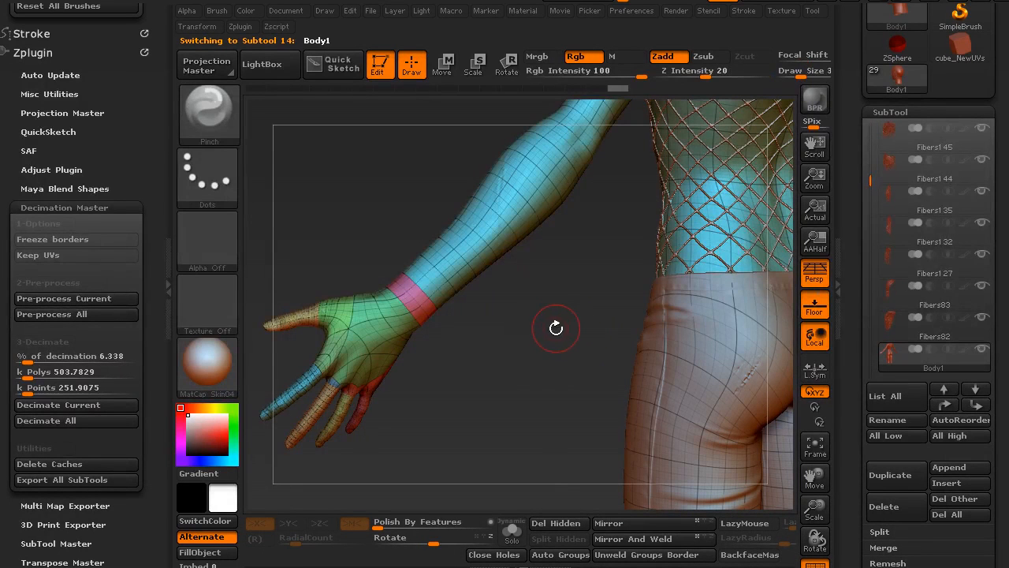
pyautogui.hotkey('ctrl', 'w')
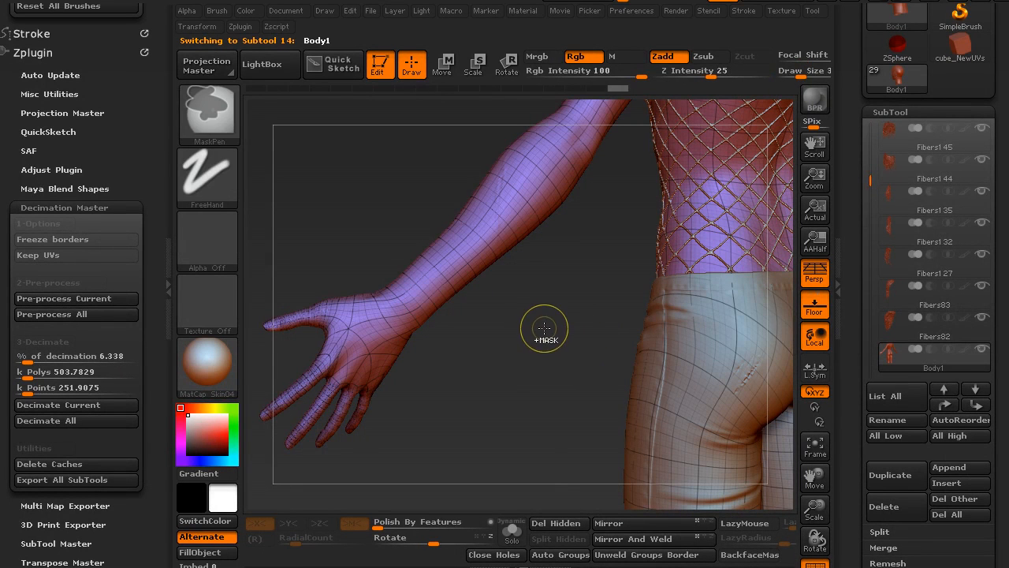
pyautogui.moveTo(473, 351); pyautogui.dragTo(820, 253)
pyautogui.moveTo(540, 264)
pyautogui.mouseDown()
pyautogui.moveTo(544, 347)
pyautogui.moveTo(552, 323)
pyautogui.moveTo(581, 313)
pyautogui.moveTo(570, 343)
pyautogui.moveTo(521, 263)
pyautogui.mouseUp()
pyautogui.hotkey('shift', 'f')
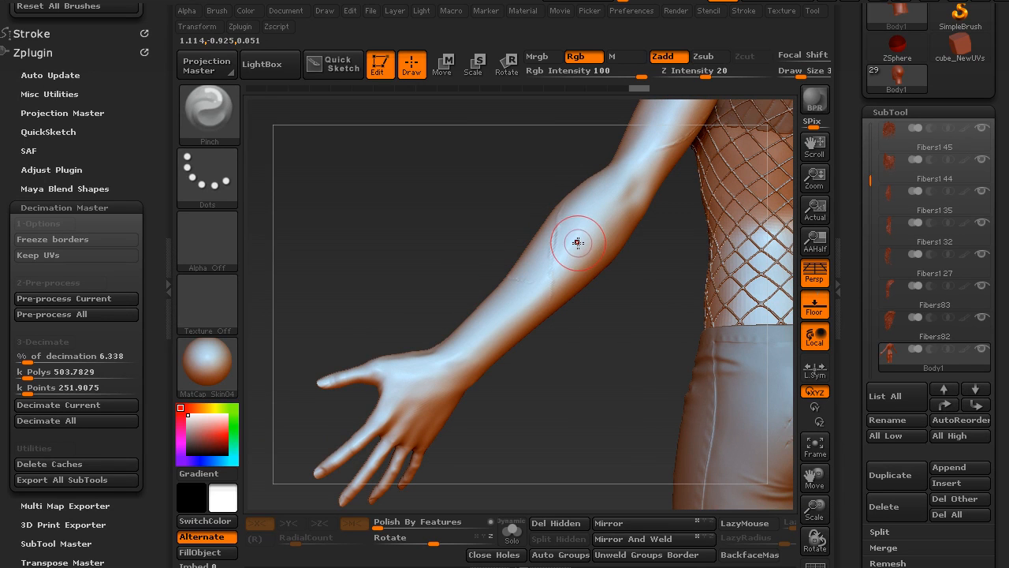
# - Paint a mask over the back of the hand and along the outer forearm up to just below the elbow
pyautogui.press('ctrl')
pyautogui.moveTo(424, 384)
pyautogui.keyDown('ctrl'); pyautogui.mouseDown()
pyautogui.moveTo(440, 384)
pyautogui.moveTo(399, 435)
pyautogui.moveTo(550, 252)
pyautogui.moveTo(617, 223)
pyautogui.mouseUp(); pyautogui.keyUp('ctrl')
pyautogui.press('ctrl')
pyautogui.hotkey('ctrl', 'z')
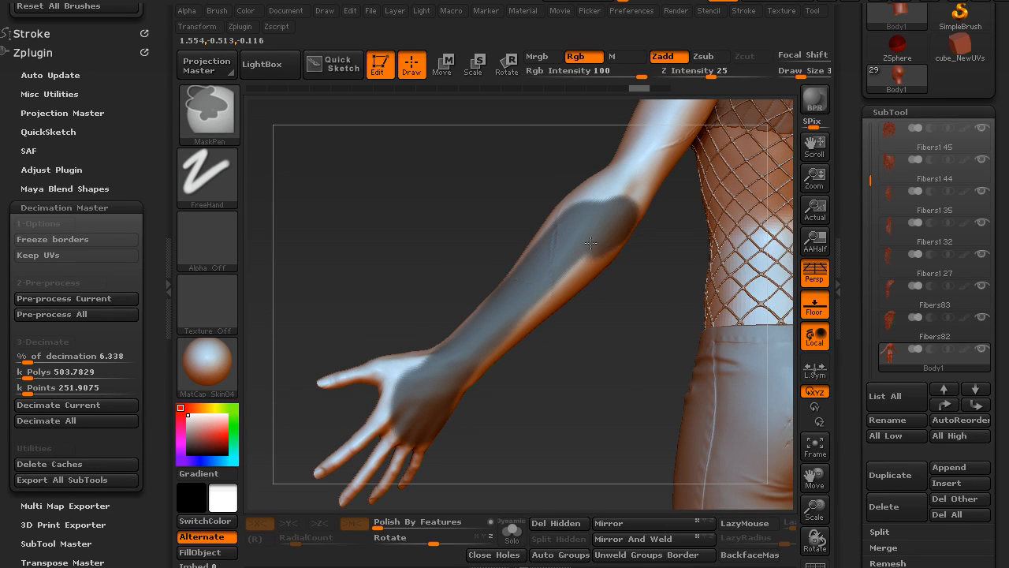
pyautogui.moveTo(631, 331); pyautogui.dragTo(521, 354)
pyautogui.keyDown('ctrl'); pyautogui.moveTo(458, 409); pyautogui.dragTo(429, 451); pyautogui.keyUp('ctrl')
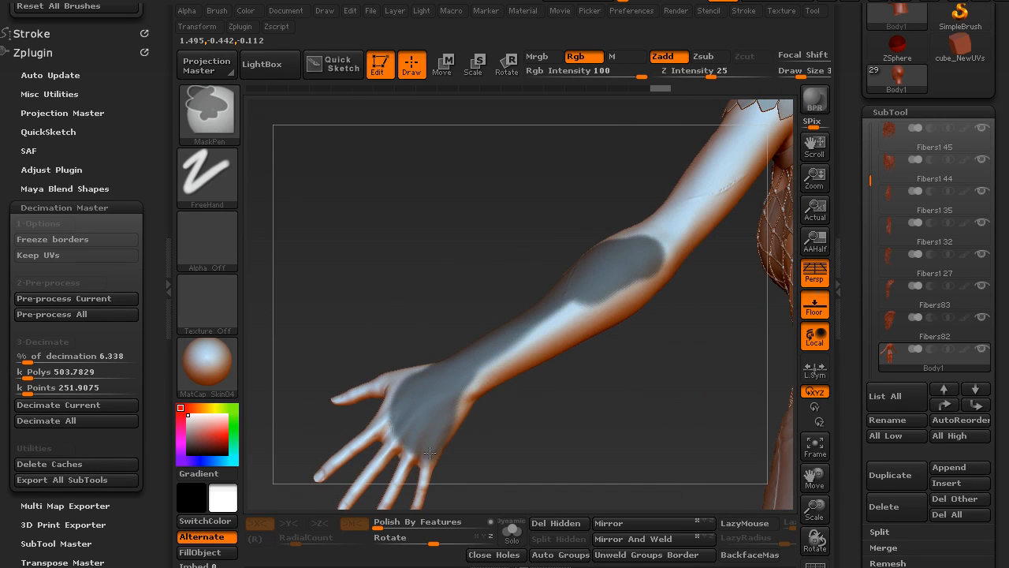
pyautogui.moveTo(476, 378)
pyautogui.keyDown('ctrl'); pyautogui.mouseDown()
pyautogui.moveTo(601, 296)
pyautogui.moveTo(640, 324)
pyautogui.moveTo(627, 338)
pyautogui.mouseUp(); pyautogui.keyUp('ctrl')
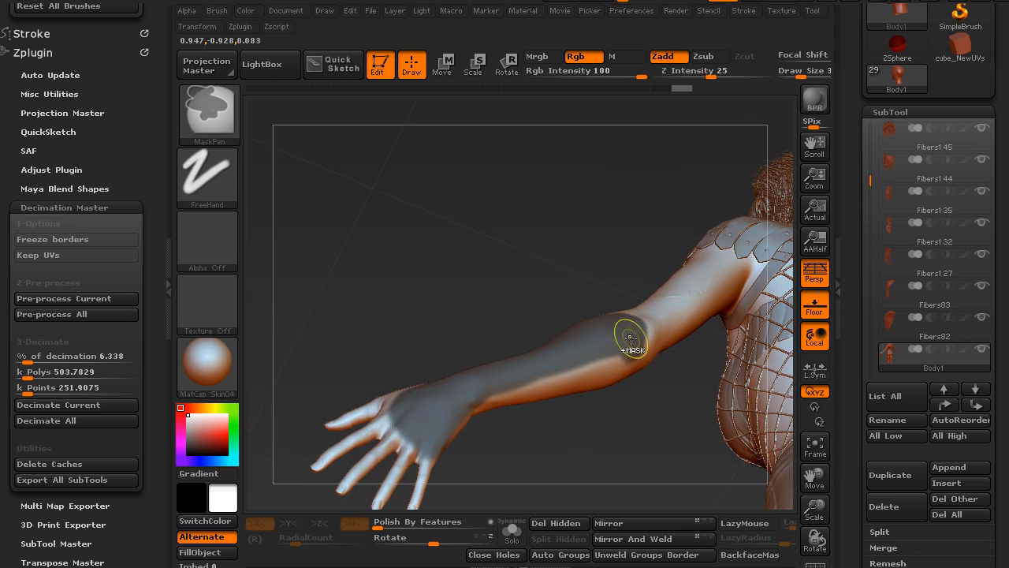
pyautogui.moveTo(527, 446); pyautogui.dragTo(504, 450)
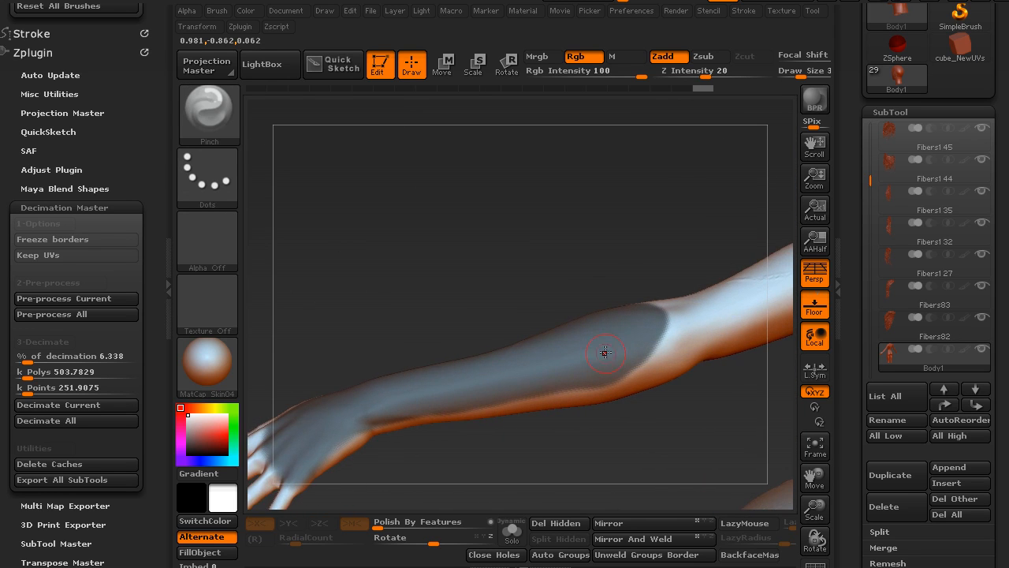
# - Extend and clean up the mask around the sides of the forearm, wrist and hand
pyautogui.press('ctrl')
pyautogui.keyDown('ctrl'); pyautogui.moveTo(631, 347); pyautogui.dragTo(618, 365); pyautogui.keyUp('ctrl')
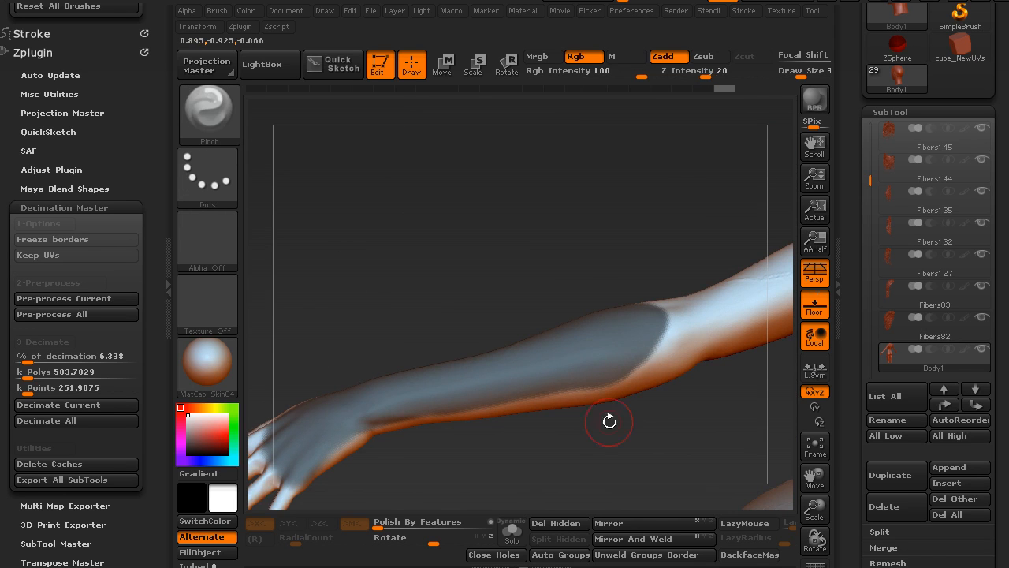
pyautogui.moveTo(510, 456)
pyautogui.mouseDown()
pyautogui.moveTo(518, 408)
pyautogui.moveTo(441, 402)
pyautogui.moveTo(394, 414)
pyautogui.moveTo(426, 401)
pyautogui.moveTo(507, 405)
pyautogui.moveTo(469, 345)
pyautogui.moveTo(393, 302)
pyautogui.mouseUp()
pyautogui.press('ctrl')
pyautogui.press('ctrl')
pyautogui.press('ctrl')
pyautogui.press('ctrl')
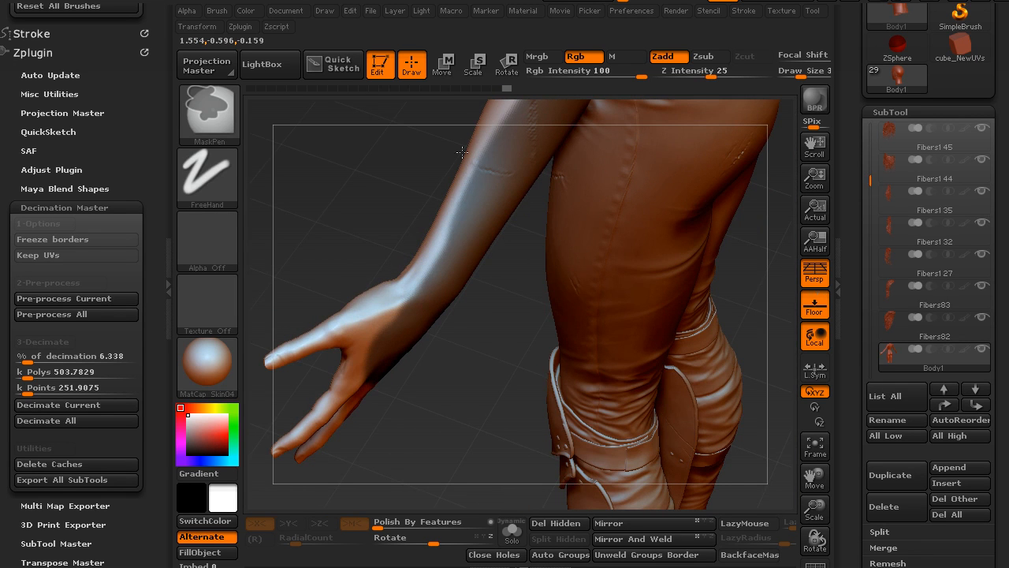
# - Extract the masked hand and forearm area with 0.0032 thickness and accept it as a new subtool
pyautogui.moveTo(452, 361)
pyautogui.mouseDown()
pyautogui.moveTo(485, 412)
pyautogui.moveTo(494, 390)
pyautogui.moveTo(581, 386)
pyautogui.moveTo(622, 401)
pyautogui.mouseUp()
pyautogui.moveTo(859, 429); pyautogui.dragTo(859, 288)
pyautogui.click(887, 239)
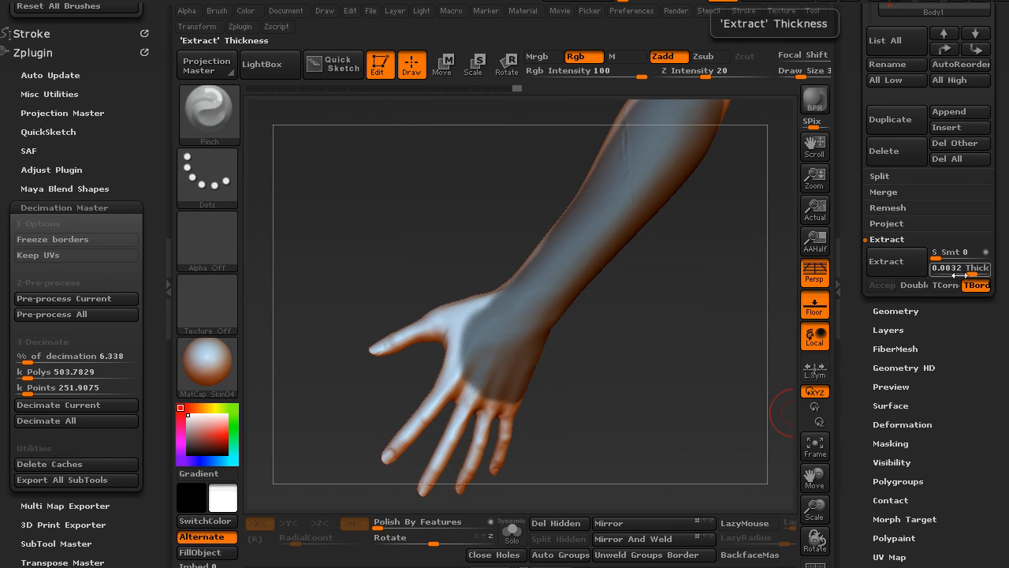
pyautogui.click(897, 265)
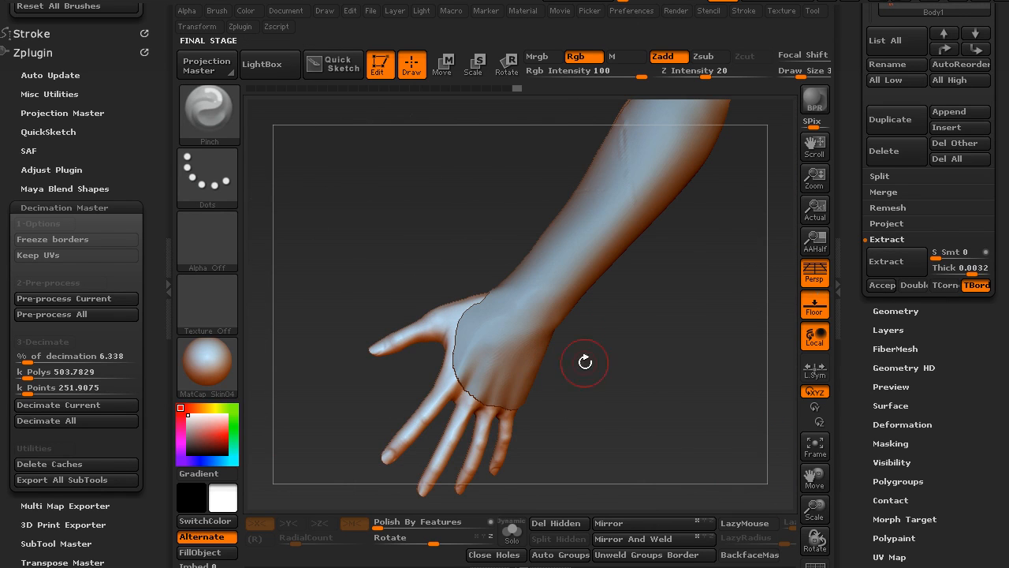
pyautogui.moveTo(626, 320); pyautogui.dragTo(858, 298)
pyautogui.click(897, 263)
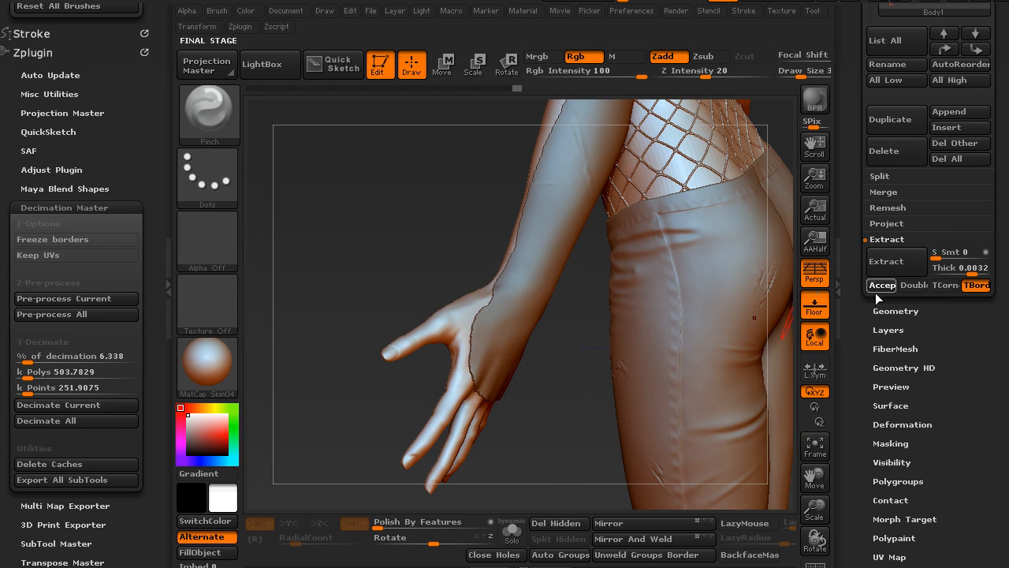
# - Show the finished Extract7 glove subtool for reference, and make the newly extracted Extract4 forearm mesh the active subtool
pyautogui.moveTo(857, 181); pyautogui.dragTo(852, 261)
pyautogui.moveTo(855, 116); pyautogui.dragTo(850, 201)
pyautogui.moveTo(867, 143); pyautogui.dragTo(865, 107)
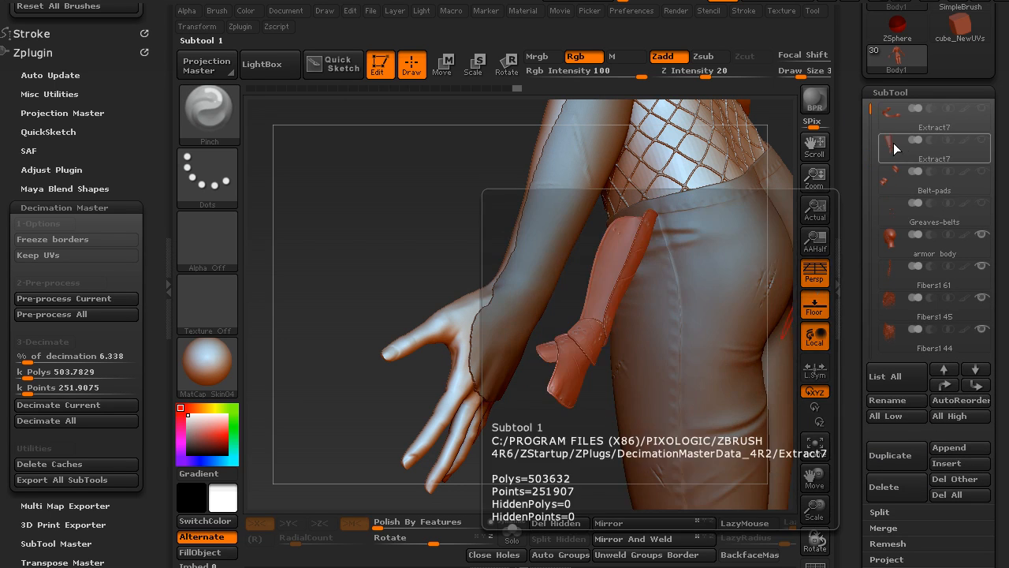
pyautogui.click(896, 144)
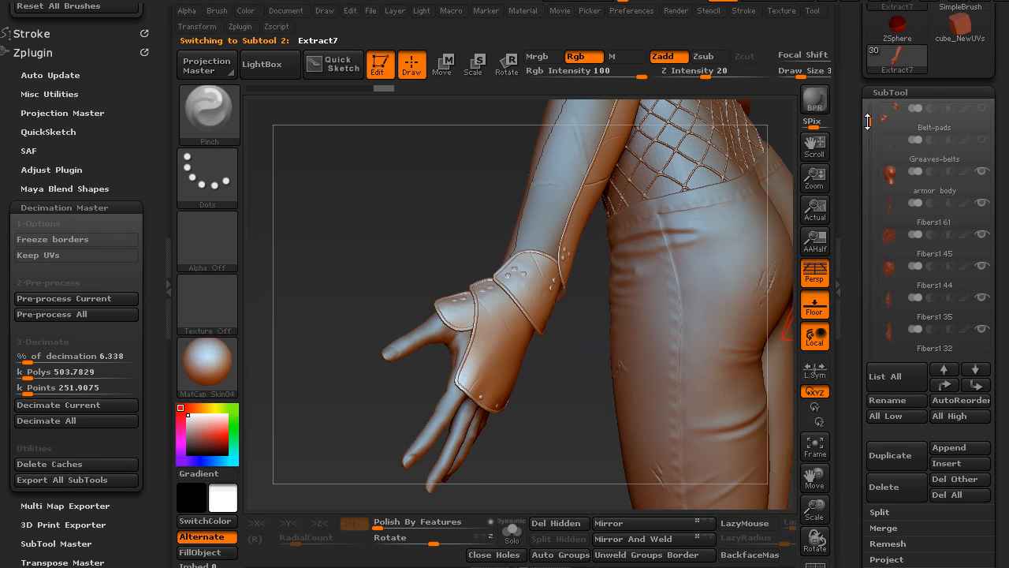
pyautogui.moveTo(865, 91); pyautogui.dragTo(862, 185)
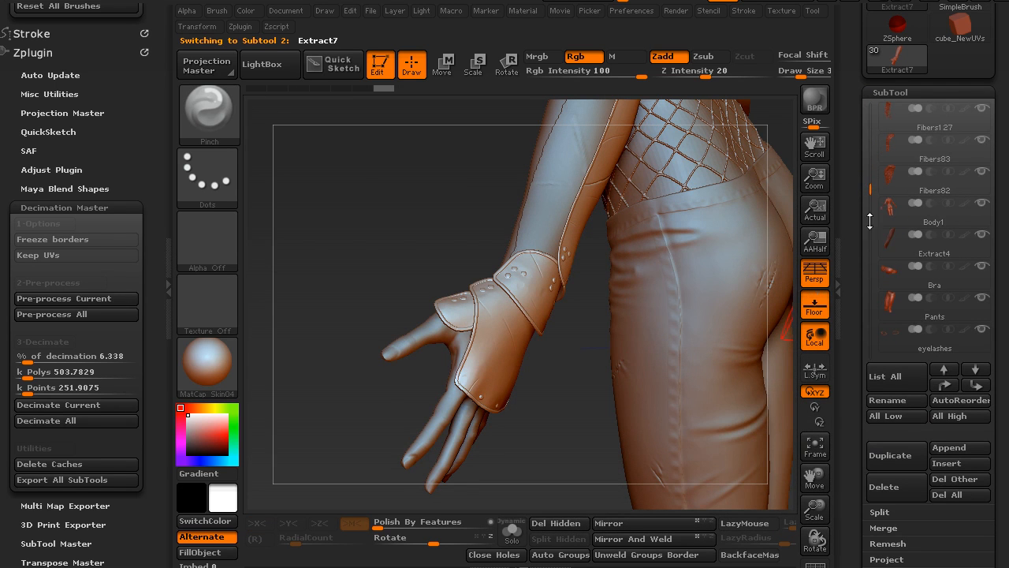
pyautogui.moveTo(885, 240)
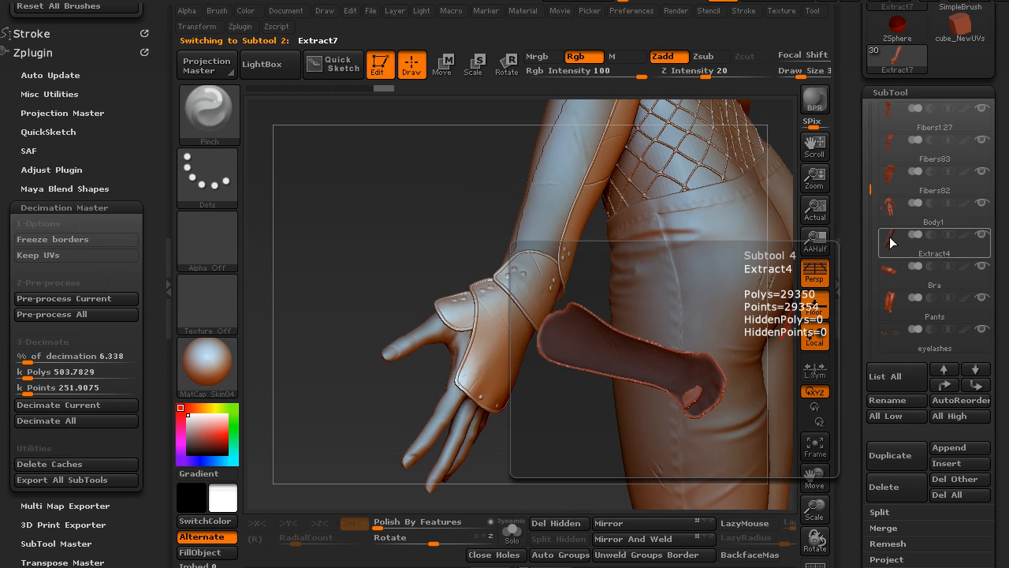
pyautogui.click(888, 246)
# - Isolate Extract4 in Solo mode with its polygroups displayed, keep only the outer surface visible, and delete the hidden geometry
pyautogui.moveTo(440, 385); pyautogui.dragTo(686, 363)
pyautogui.click(511, 530)
pyautogui.moveTo(628, 392); pyautogui.dragTo(489, 426)
pyautogui.moveTo(633, 407)
pyautogui.mouseDown()
pyautogui.moveTo(649, 311)
pyautogui.moveTo(631, 307)
pyautogui.moveTo(615, 379)
pyautogui.moveTo(618, 357)
pyautogui.moveTo(633, 354)
pyautogui.mouseUp()
pyautogui.hotkey('shift', 'f')
pyautogui.moveTo(534, 354)
pyautogui.mouseDown(button='right')
pyautogui.moveTo(536, 390)
pyautogui.moveTo(514, 374)
pyautogui.moveTo(477, 396)
pyautogui.moveTo(387, 387)
pyautogui.moveTo(397, 389)
pyautogui.mouseUp(button='right')
pyautogui.keyDown('ctrl'); pyautogui.keyDown('shift'); pyautogui.click(509, 366); pyautogui.keyUp('shift'); pyautogui.keyUp('ctrl')
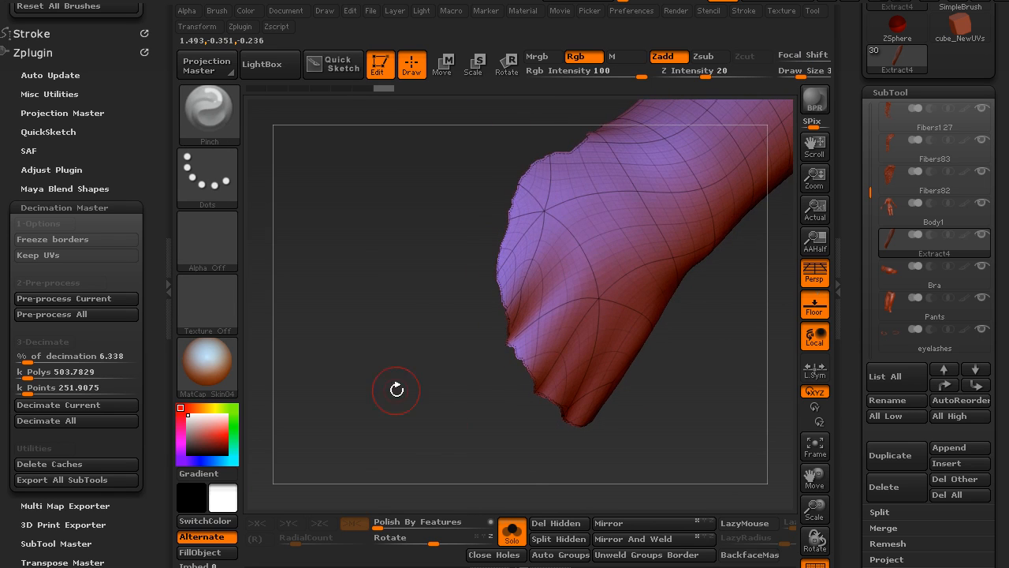
pyautogui.click(559, 522)
# - Hide the leftover unwanted geometry of the forearm shell, delete it, and turn Solo mode off to show the body again
pyautogui.moveTo(505, 444)
pyautogui.mouseDown(button='right')
pyautogui.moveTo(467, 405)
pyautogui.moveTo(519, 388)
pyautogui.moveTo(505, 365)
pyautogui.moveTo(423, 361)
pyautogui.mouseUp(button='right')
pyautogui.keyDown('ctrl'); pyautogui.keyDown('alt'); pyautogui.keyDown('shift'); pyautogui.moveTo(425, 284); pyautogui.dragTo(523, 459); pyautogui.keyUp('shift'); pyautogui.keyUp('alt'); pyautogui.keyUp('ctrl')
pyautogui.moveTo(422, 427); pyautogui.dragTo(349, 396, button='right')
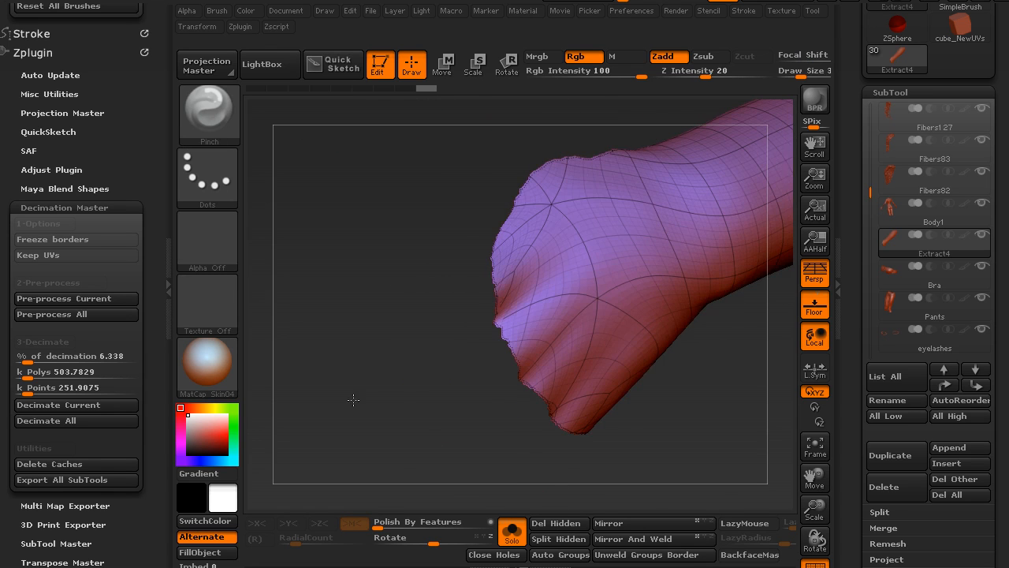
pyautogui.click(556, 524)
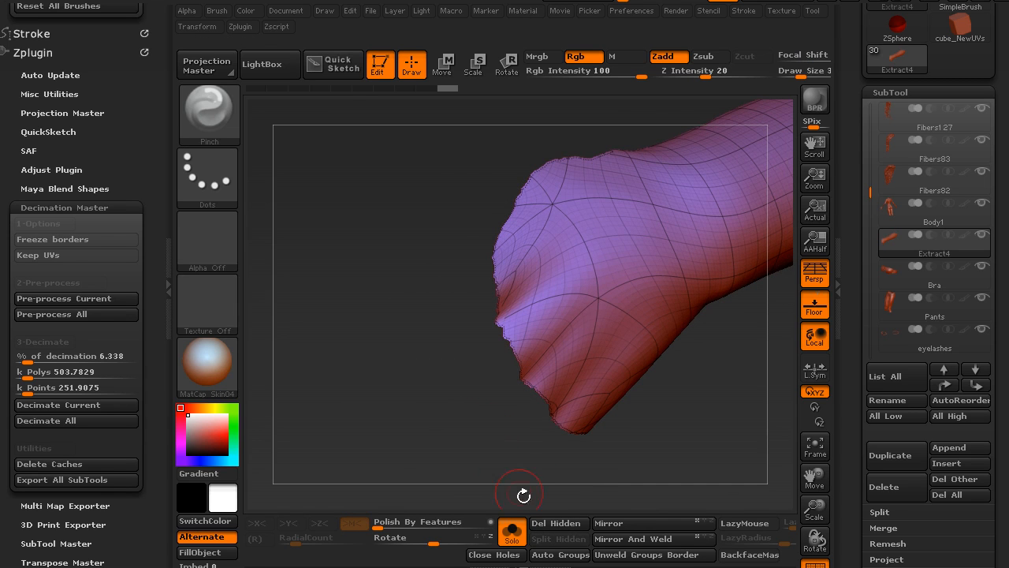
pyautogui.moveTo(516, 505); pyautogui.dragTo(506, 453, button='right')
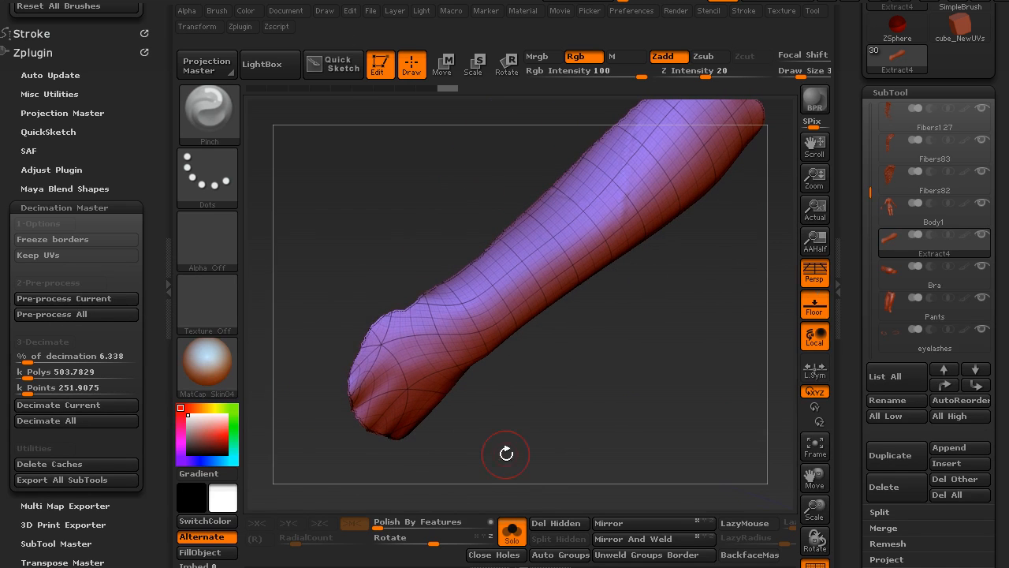
pyautogui.click(514, 532)
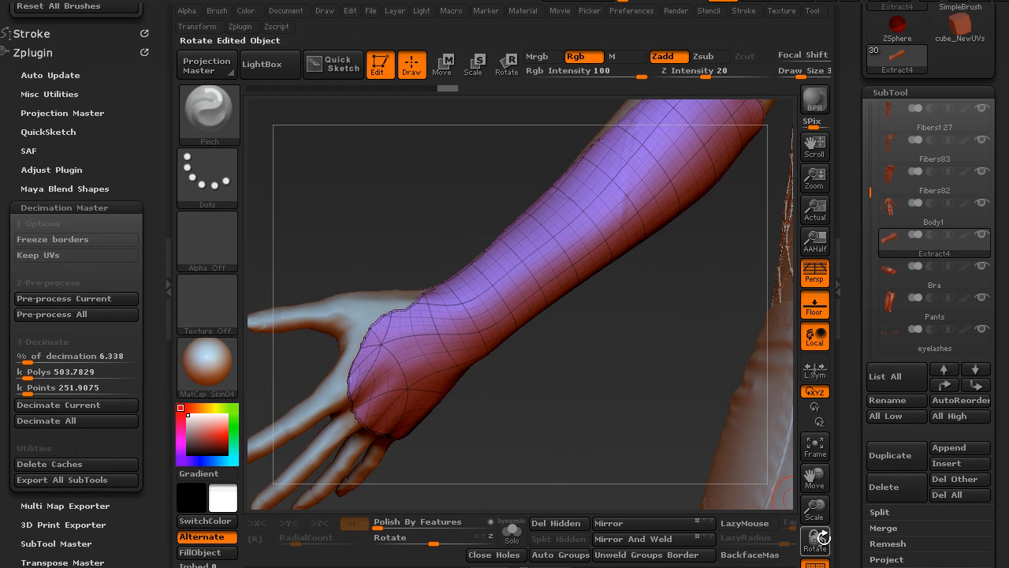
# - Smooth the jagged border of the forearm shell with repeated Polish By Features passes
pyautogui.moveTo(528, 400); pyautogui.dragTo(553, 432, button='right')
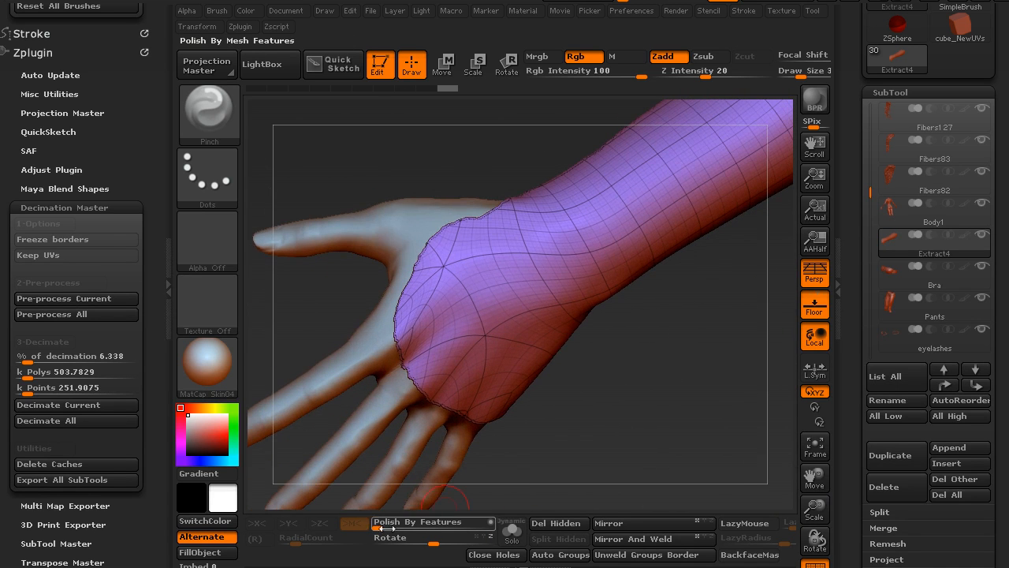
pyautogui.moveTo(382, 525); pyautogui.dragTo(418, 524)
pyautogui.moveTo(588, 386); pyautogui.dragTo(507, 385, button='right')
pyautogui.moveTo(600, 358); pyautogui.dragTo(430, 514)
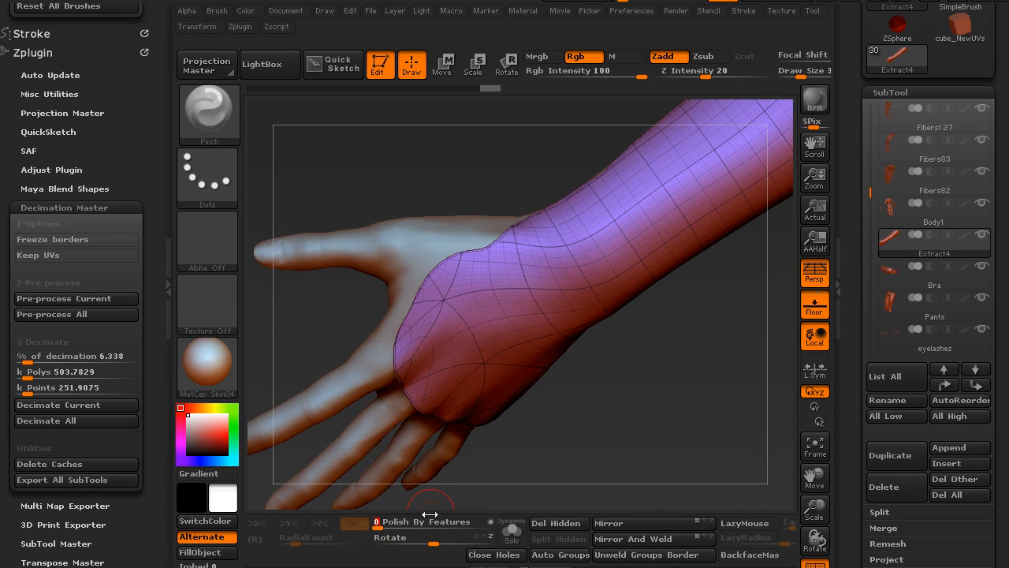
# - Slice a curved strip off the thumb-side edge of the forearm shell with the SliceCurve brush, and isolate that strip
pyautogui.moveTo(574, 388)
pyautogui.mouseDown()
pyautogui.moveTo(578, 482)
pyautogui.moveTo(568, 418)
pyautogui.moveTo(547, 417)
pyautogui.moveTo(583, 401)
pyautogui.moveTo(572, 405)
pyautogui.moveTo(574, 423)
pyautogui.moveTo(582, 394)
pyautogui.moveTo(563, 390)
pyautogui.mouseUp()
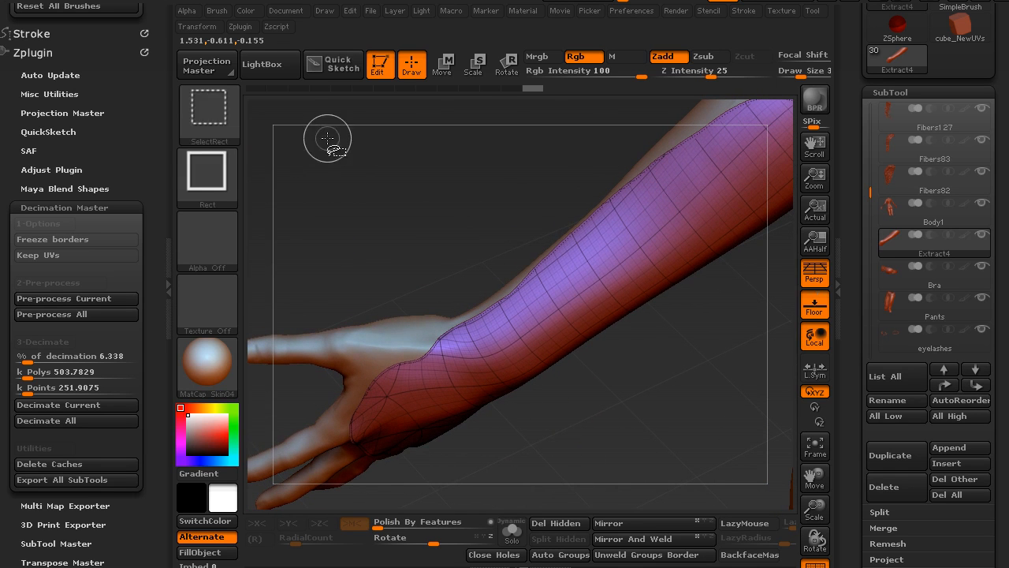
pyautogui.hotkey('ctrl', 'shift')
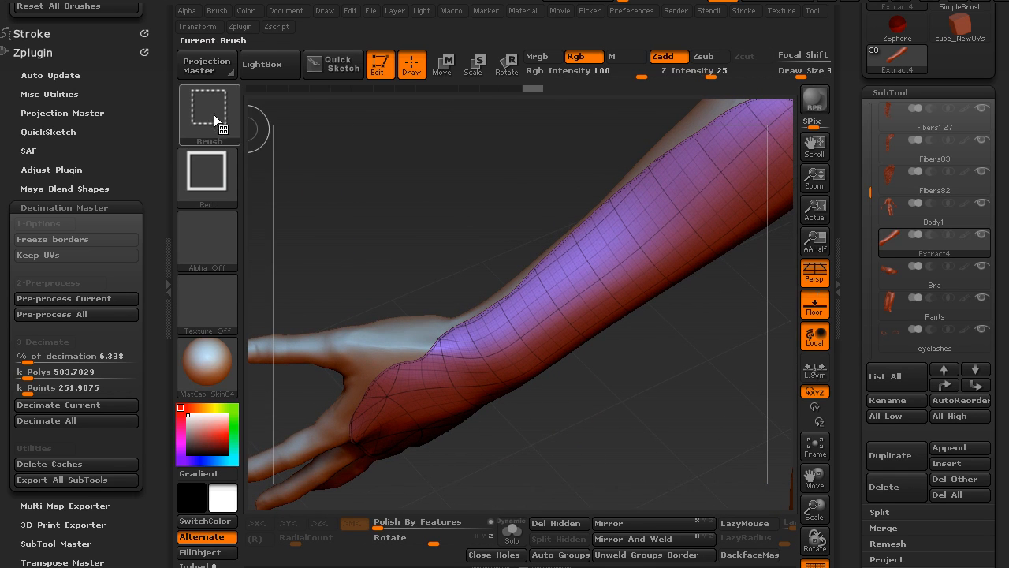
pyautogui.click(214, 113)
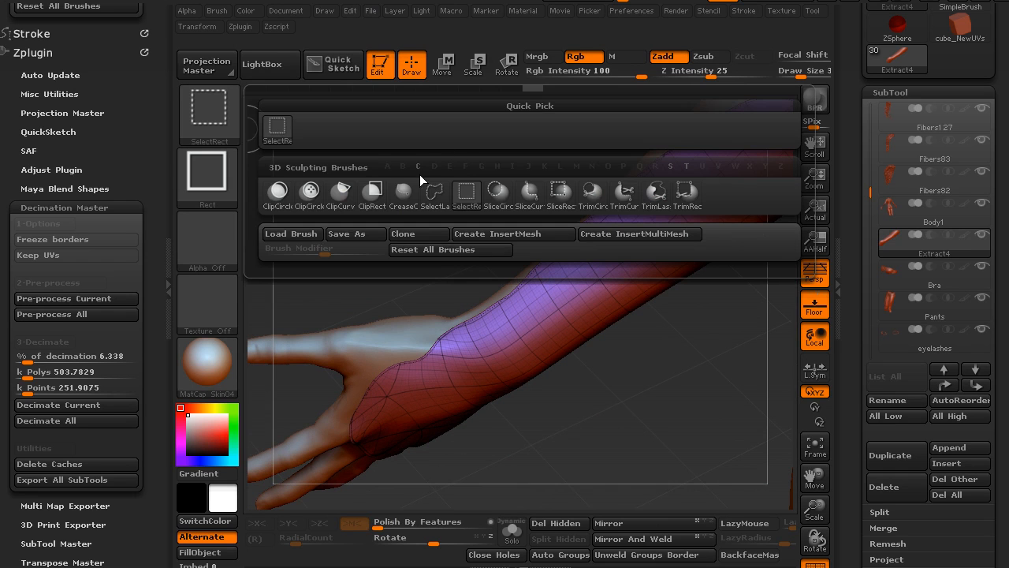
pyautogui.click(533, 203)
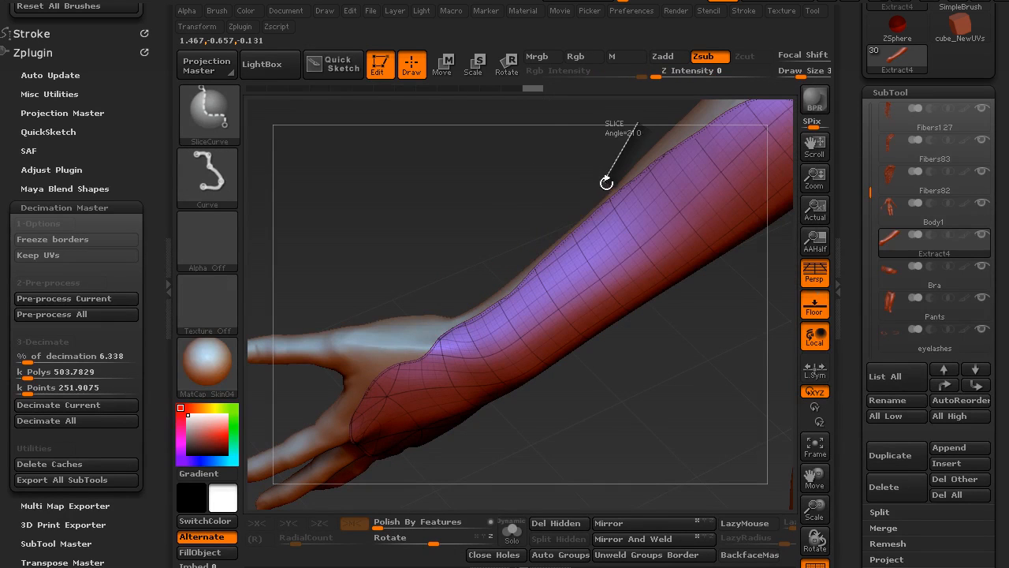
pyautogui.moveTo(567, 250)
pyautogui.keyDown('ctrl'); pyautogui.keyDown('shift'); pyautogui.mouseDown()
pyautogui.moveTo(520, 189)
pyautogui.moveTo(360, 266)
pyautogui.moveTo(255, 339)
pyautogui.moveTo(261, 365)
pyautogui.moveTo(305, 292)
pyautogui.moveTo(480, 153)
pyautogui.moveTo(592, 126)
pyautogui.moveTo(450, 265)
pyautogui.moveTo(495, 213)
pyautogui.moveTo(431, 347)
pyautogui.moveTo(361, 369)
pyautogui.moveTo(517, 311)
pyautogui.moveTo(641, 174)
pyautogui.mouseUp(); pyautogui.keyUp('shift'); pyautogui.keyUp('ctrl')
pyautogui.keyDown('ctrl'); pyautogui.keyDown('shift'); pyautogui.moveTo(673, 138); pyautogui.dragTo(724, 106); pyautogui.keyUp('shift'); pyautogui.keyUp('ctrl')
pyautogui.hotkey('ctrl', 'shift')
pyautogui.keyDown('ctrl'); pyautogui.keyDown('shift'); pyautogui.click(478, 319); pyautogui.keyUp('shift'); pyautogui.keyUp('ctrl')
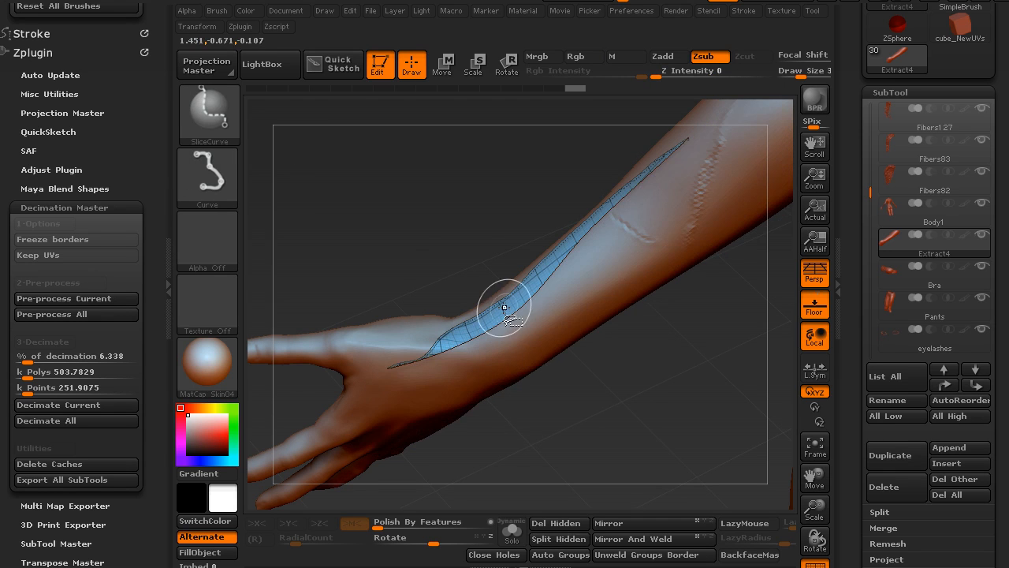
# - Switch the selection brush back to SelectRect, invert the visibility to hide the sliced strip, and delete the hidden geometry
pyautogui.keyDown('ctrl'); pyautogui.keyDown('shift'); pyautogui.moveTo(443, 252); pyautogui.dragTo(467, 268); pyautogui.keyUp('shift'); pyautogui.keyUp('ctrl')
pyautogui.hotkey('ctrl', 'z')
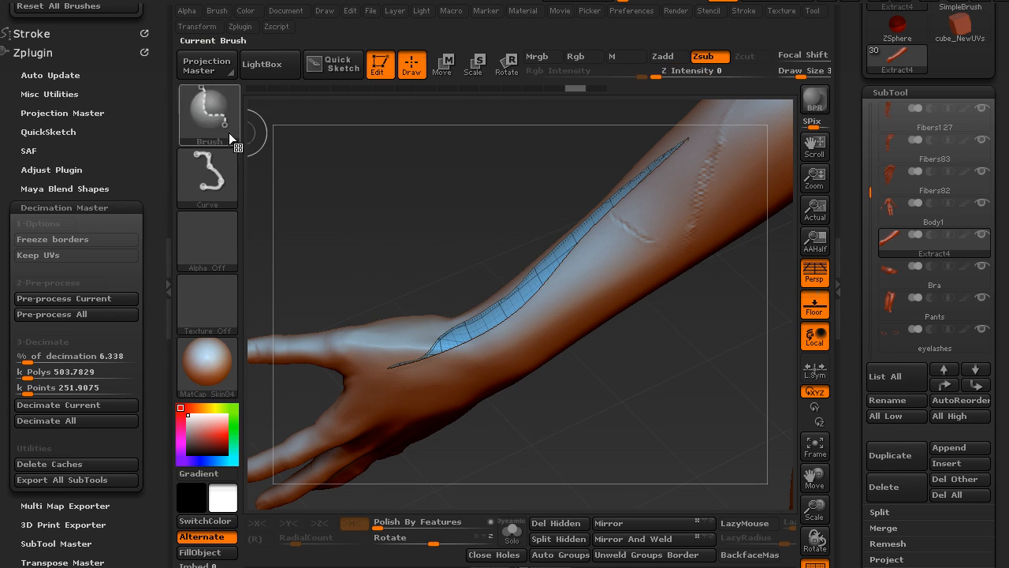
pyautogui.click(215, 107)
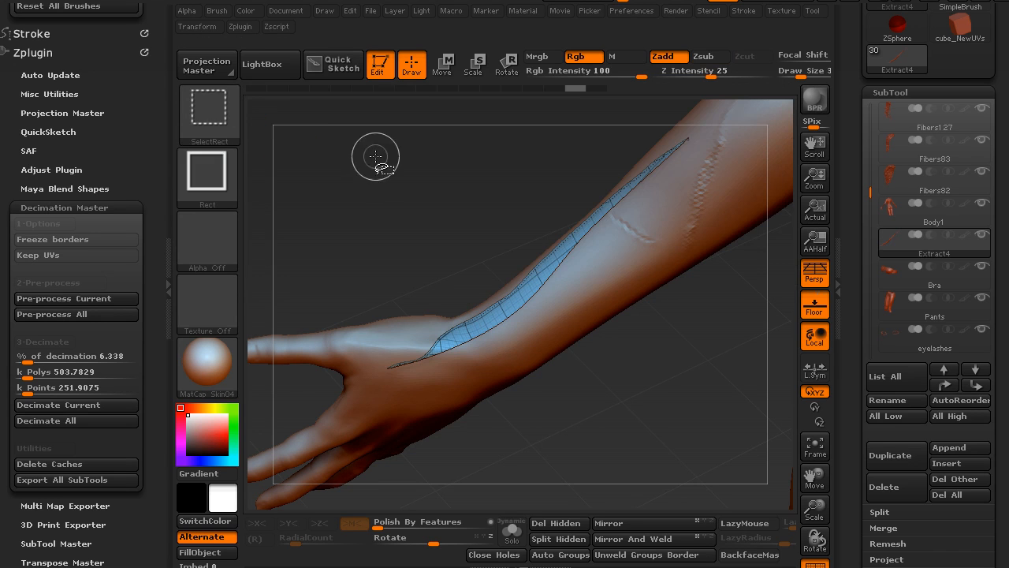
pyautogui.keyDown('ctrl'); pyautogui.keyDown('shift'); pyautogui.click(453, 236); pyautogui.keyUp('shift'); pyautogui.keyUp('ctrl')
pyautogui.moveTo(588, 367)
pyautogui.mouseDown()
pyautogui.moveTo(498, 253)
pyautogui.moveTo(544, 316)
pyautogui.moveTo(604, 365)
pyautogui.moveTo(581, 405)
pyautogui.moveTo(569, 537)
pyautogui.mouseUp()
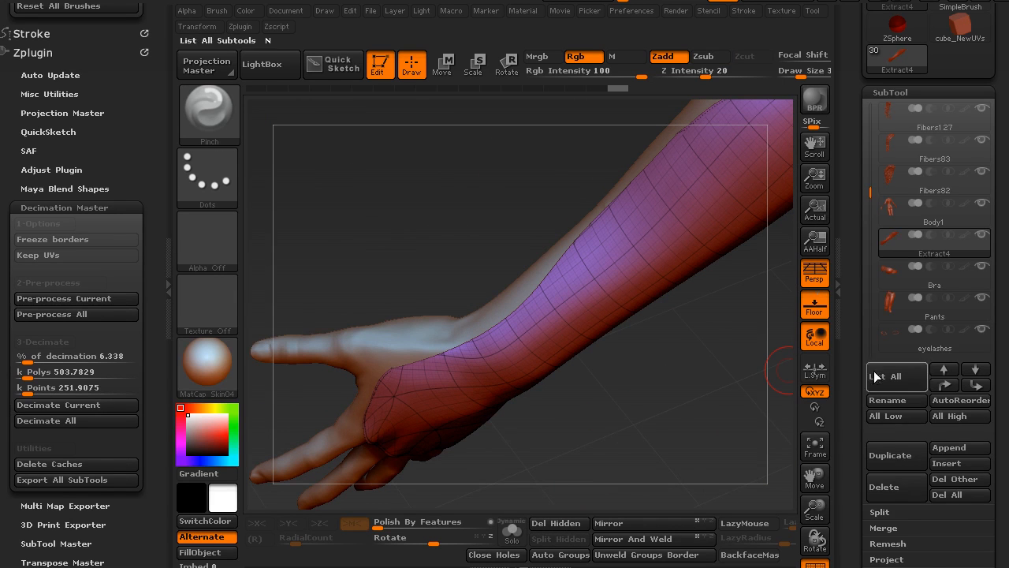
# - Open the Modify Topology options in the geometry settings of the forearm shell
pyautogui.scroll(-5, 880, 374)
pyautogui.click(877, 331)
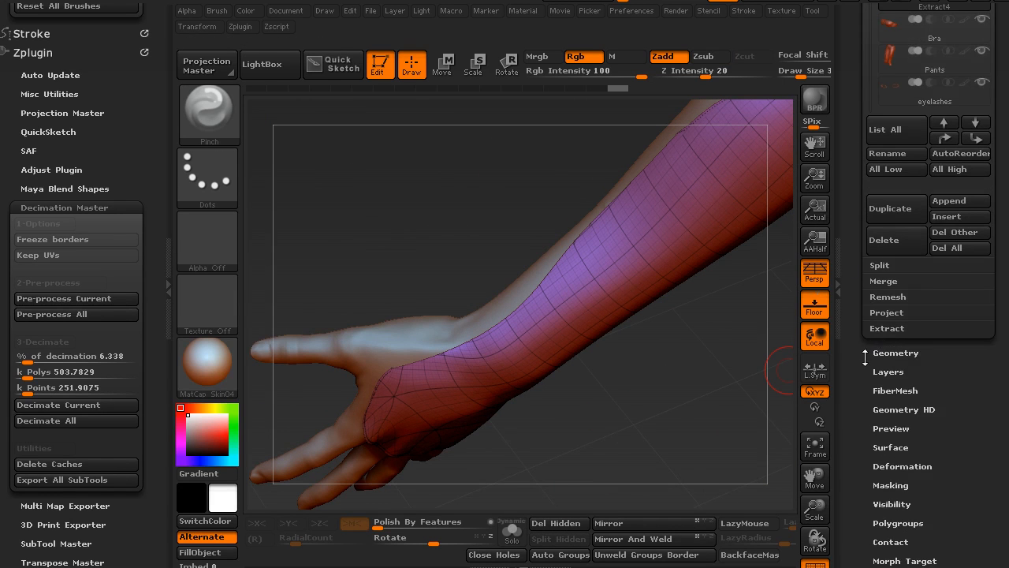
pyautogui.click(886, 352)
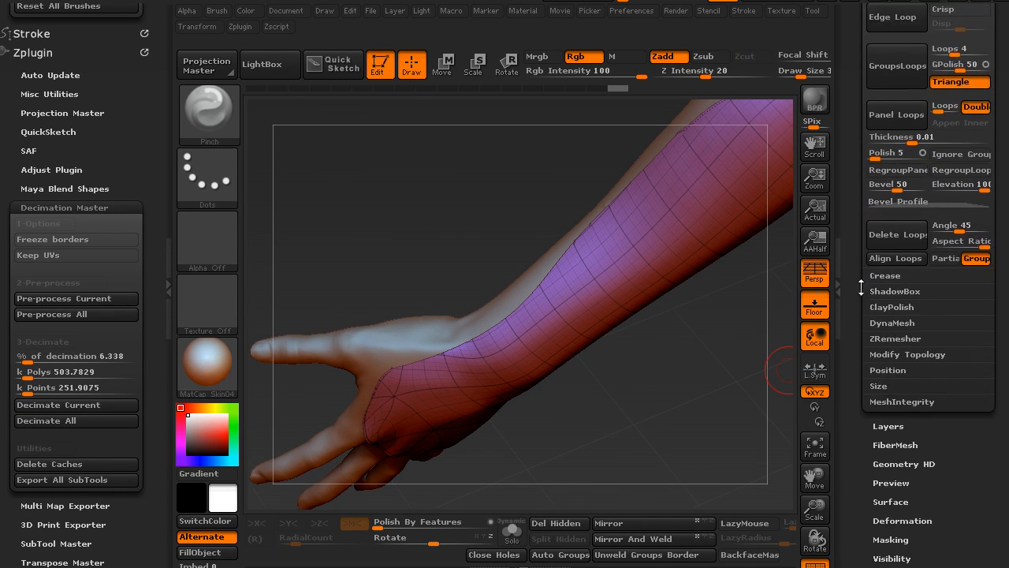
pyautogui.click(891, 351)
pyautogui.moveTo(855, 263); pyautogui.dragTo(858, 333)
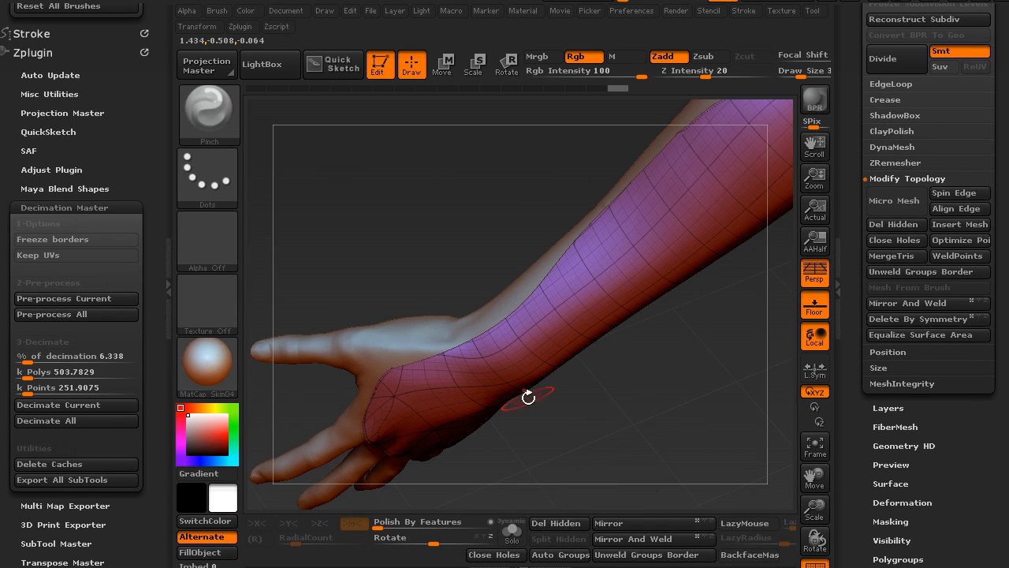
# - Turn off the polygroup wireframe display to review the forearm shell's outline from the wrist to the elbow
pyautogui.moveTo(592, 400); pyautogui.dragTo(597, 340)
pyautogui.keyDown('alt'); pyautogui.moveTo(637, 291); pyautogui.dragTo(586, 416); pyautogui.keyUp('alt')
pyautogui.keyDown('alt'); pyautogui.moveTo(644, 375); pyautogui.dragTo(634, 282); pyautogui.keyUp('alt')
pyautogui.hotkey('shift', 'f')
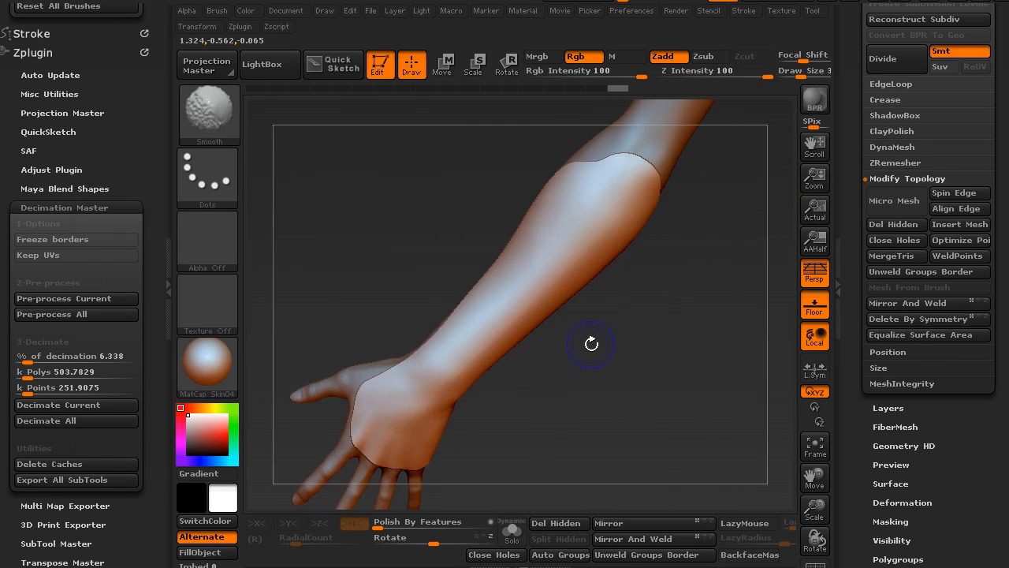
# - Build up clay strokes along the length of the forearm shell with the ClayTubes brush, working from the wrist toward the elbow
pyautogui.moveTo(567, 365)
pyautogui.mouseDown()
pyautogui.moveTo(504, 406)
pyautogui.moveTo(521, 417)
pyautogui.moveTo(485, 402)
pyautogui.moveTo(473, 372)
pyautogui.moveTo(566, 373)
pyautogui.moveTo(601, 342)
pyautogui.mouseUp()
pyautogui.press('b')
pyautogui.press('c')
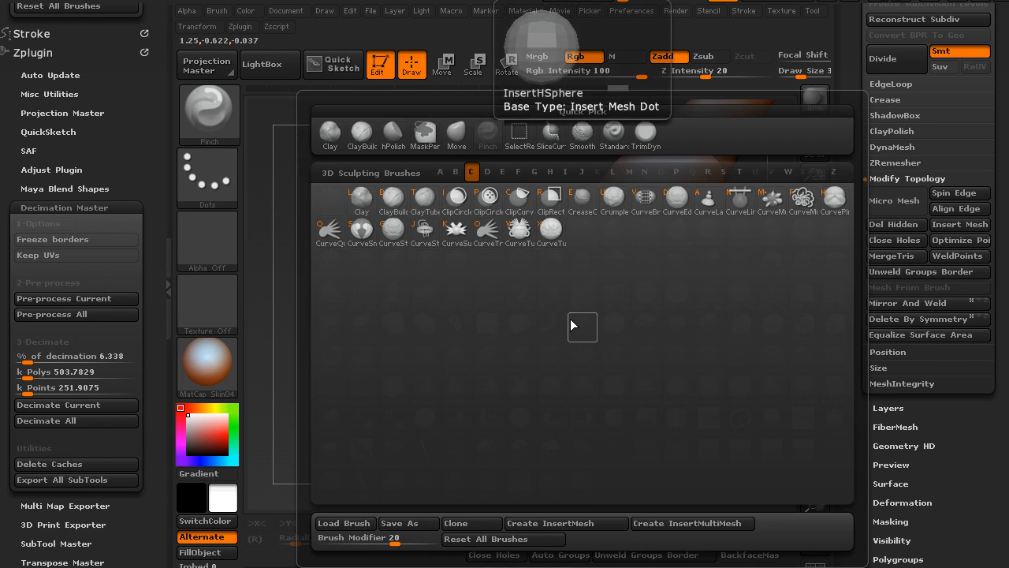
pyautogui.press('t')
pyautogui.press('s')
pyautogui.press('s')
pyautogui.moveTo(514, 349); pyautogui.dragTo(612, 237)
pyautogui.moveTo(548, 316); pyautogui.dragTo(674, 213)
pyautogui.moveTo(582, 287); pyautogui.dragTo(695, 194)
pyautogui.moveTo(602, 275); pyautogui.dragTo(701, 164)
pyautogui.moveTo(618, 246); pyautogui.dragTo(705, 158)
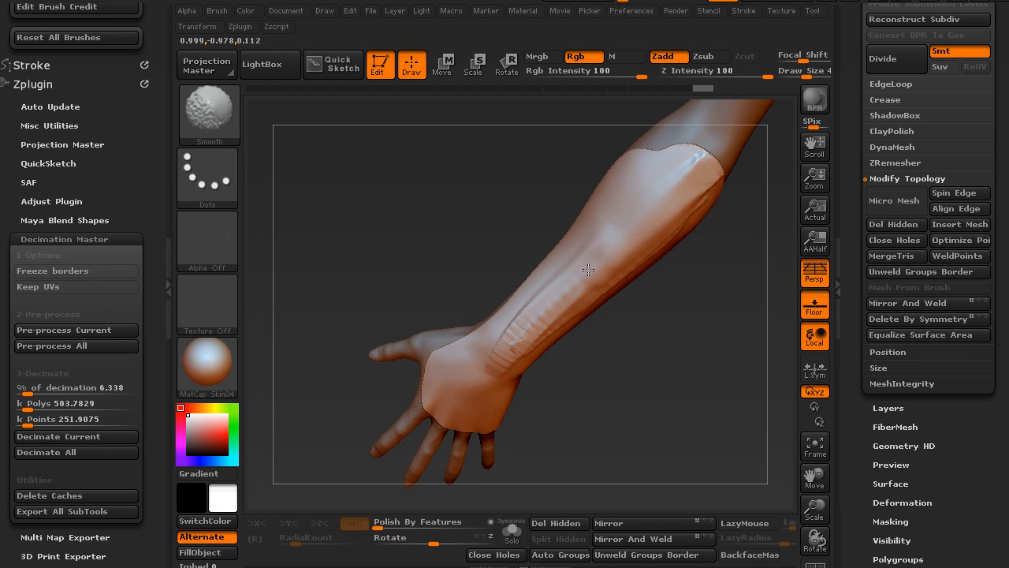
# - Add a raised band of clay along the outer forearm from wrist to elbow and smooth the strokes into the surface
pyautogui.moveTo(658, 331)
pyautogui.mouseDown()
pyautogui.moveTo(625, 312)
pyautogui.moveTo(704, 180)
pyautogui.moveTo(590, 369)
pyautogui.mouseUp()
pyautogui.moveTo(569, 413); pyautogui.dragTo(675, 228)
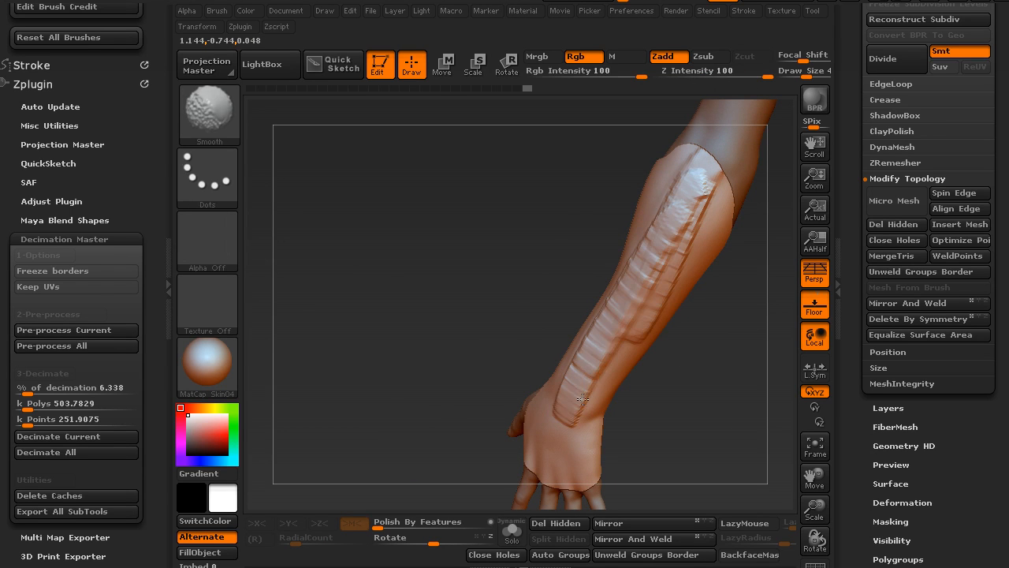
pyautogui.moveTo(663, 306)
pyautogui.mouseDown()
pyautogui.moveTo(541, 281)
pyautogui.moveTo(552, 285)
pyautogui.mouseUp()
pyautogui.moveTo(541, 360)
pyautogui.mouseDown()
pyautogui.moveTo(656, 222)
pyautogui.moveTo(676, 219)
pyautogui.moveTo(659, 198)
pyautogui.moveTo(556, 343)
pyautogui.mouseUp()
pyautogui.moveTo(605, 378)
pyautogui.mouseDown()
pyautogui.moveTo(596, 356)
pyautogui.moveTo(637, 243)
pyautogui.moveTo(698, 175)
pyautogui.mouseUp()
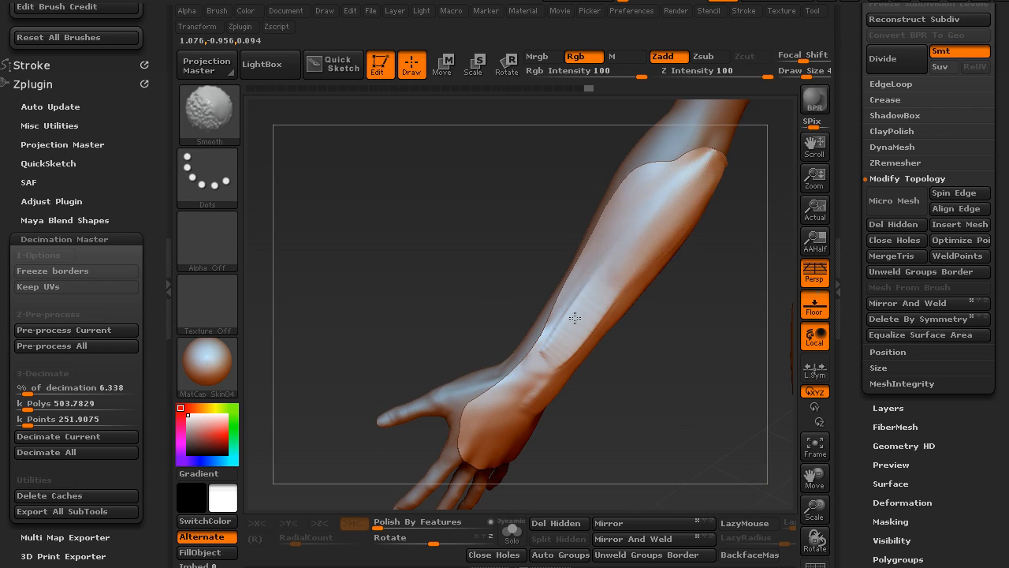
pyautogui.moveTo(620, 377); pyautogui.dragTo(552, 340)
pyautogui.moveTo(726, 349)
pyautogui.keyDown('shift'); pyautogui.mouseDown()
pyautogui.moveTo(726, 174)
pyautogui.moveTo(701, 341)
pyautogui.mouseUp(); pyautogui.keyUp('shift')
pyautogui.moveTo(704, 353)
pyautogui.mouseDown()
pyautogui.moveTo(719, 202)
pyautogui.moveTo(709, 272)
pyautogui.mouseUp()
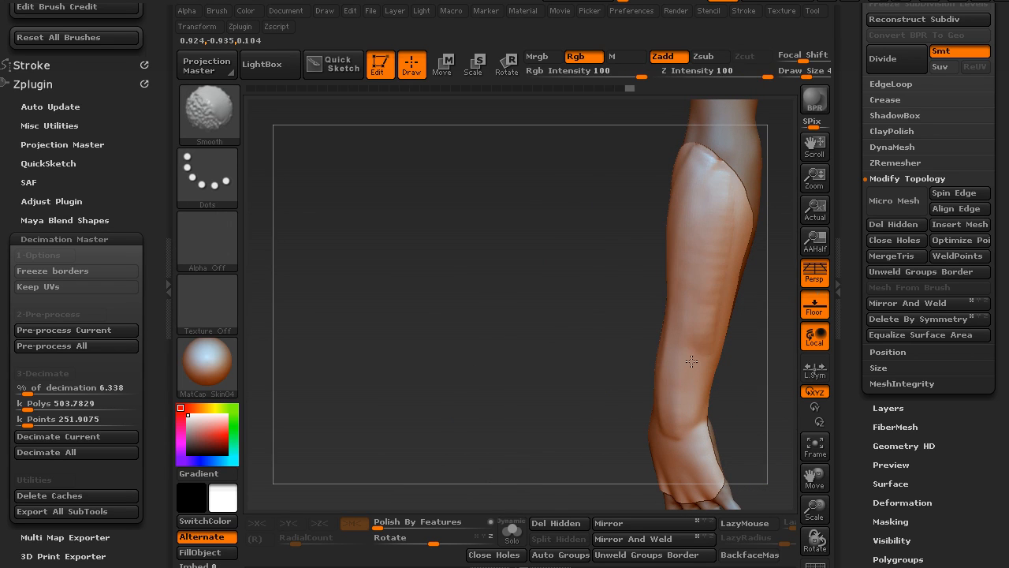
# - Switch to TrimDynamic, enlarge the brush, and test flattening strokes along the upper face of the forearm shell, undoing the first one
pyautogui.press('b')
pyautogui.press('t')
pyautogui.press('d')
pyautogui.moveTo(457, 365)
pyautogui.mouseDown()
pyautogui.moveTo(520, 340)
pyautogui.moveTo(504, 302)
pyautogui.moveTo(484, 343)
pyautogui.mouseUp()
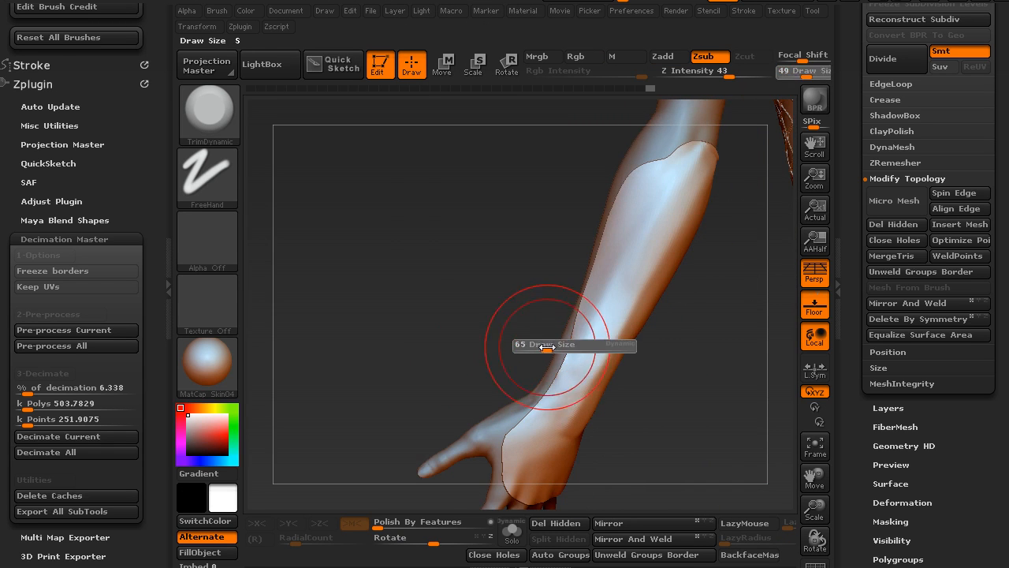
pyautogui.moveTo(518, 314)
pyautogui.mouseDown()
pyautogui.moveTo(462, 295)
pyautogui.moveTo(477, 402)
pyautogui.mouseUp()
pyautogui.press('s')
pyautogui.moveTo(549, 313); pyautogui.dragTo(561, 314)
pyautogui.moveTo(529, 347); pyautogui.dragTo(604, 202)
pyautogui.hotkey('ctrl', 'z')
pyautogui.moveTo(532, 347)
pyautogui.mouseDown()
pyautogui.moveTo(600, 198)
pyautogui.moveTo(664, 99)
pyautogui.mouseUp()
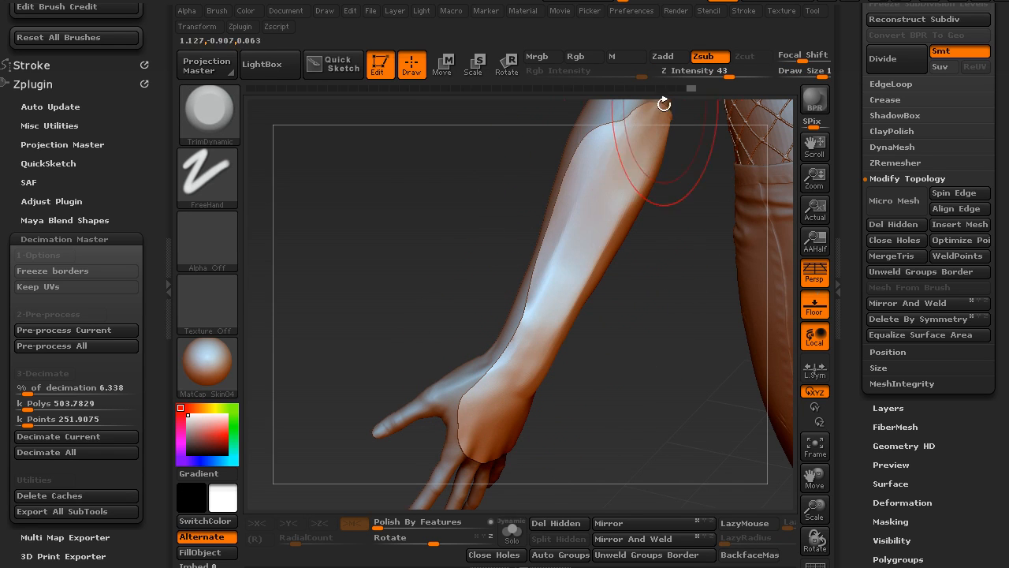
# - Flatten the forearm shell's faces beside the ridge with broad TrimDynamic strokes from several angles
pyautogui.moveTo(473, 256); pyautogui.dragTo(364, 363)
pyautogui.keyDown('alt'); pyautogui.moveTo(441, 347); pyautogui.dragTo(432, 321); pyautogui.keyUp('alt')
pyautogui.keyDown('alt'); pyautogui.moveTo(466, 205); pyautogui.dragTo(462, 451); pyautogui.keyUp('alt')
pyautogui.keyDown('alt'); pyautogui.moveTo(463, 237); pyautogui.dragTo(590, 342); pyautogui.keyUp('alt')
pyautogui.keyDown('alt'); pyautogui.moveTo(668, 417); pyautogui.dragTo(515, 364); pyautogui.keyUp('alt')
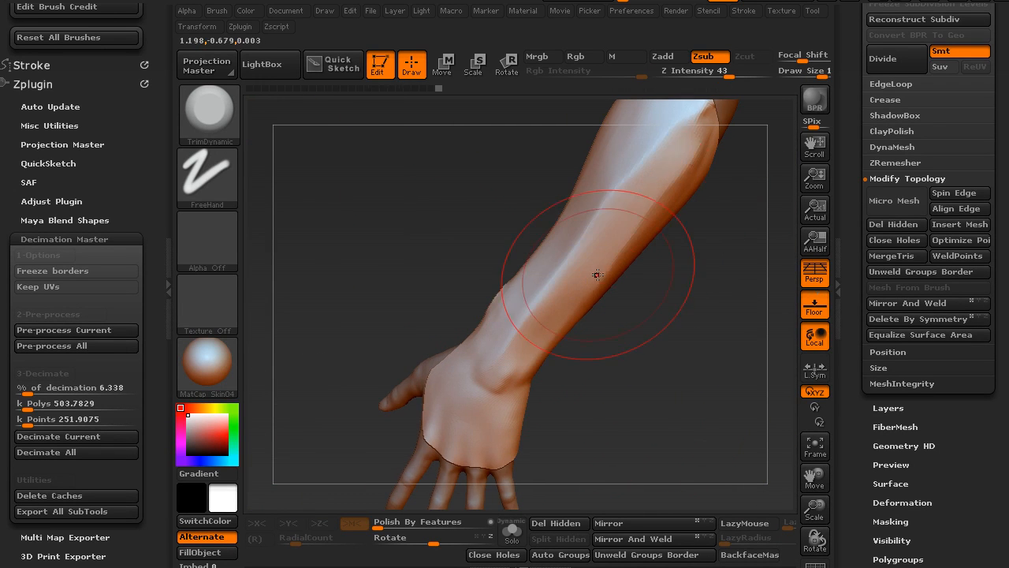
# - Trim the planes on both sides of the ridge so it runs crisply from the wrist up to the elbow
pyautogui.moveTo(673, 272)
pyautogui.keyDown('alt'); pyautogui.mouseDown()
pyautogui.moveTo(608, 324)
pyautogui.moveTo(596, 319)
pyautogui.mouseUp(); pyautogui.keyUp('alt')
pyautogui.moveTo(545, 358)
pyautogui.mouseDown()
pyautogui.moveTo(560, 308)
pyautogui.moveTo(614, 227)
pyautogui.mouseUp()
pyautogui.moveTo(528, 383); pyautogui.dragTo(593, 260)
pyautogui.moveTo(618, 386)
pyautogui.mouseDown()
pyautogui.moveTo(624, 298)
pyautogui.moveTo(615, 305)
pyautogui.mouseUp()
pyautogui.moveTo(445, 235)
pyautogui.mouseDown()
pyautogui.moveTo(475, 368)
pyautogui.moveTo(468, 331)
pyautogui.mouseUp()
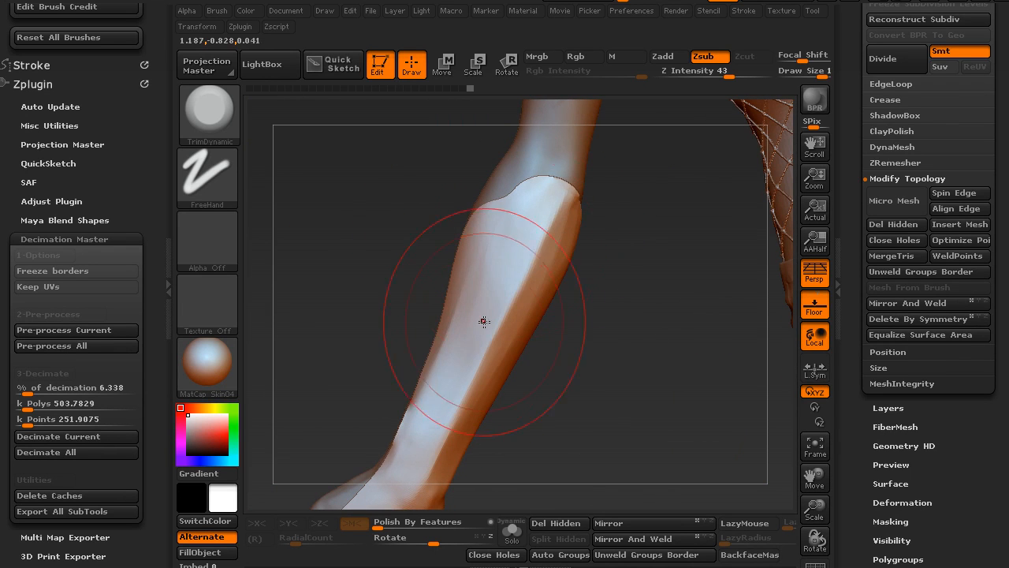
# - Cut two curved slices through the elbow end of the forearm shell with the SliceCurve brush so they converge in a point
pyautogui.moveTo(581, 250)
pyautogui.mouseDown()
pyautogui.moveTo(640, 207)
pyautogui.moveTo(637, 248)
pyautogui.moveTo(617, 251)
pyautogui.mouseUp()
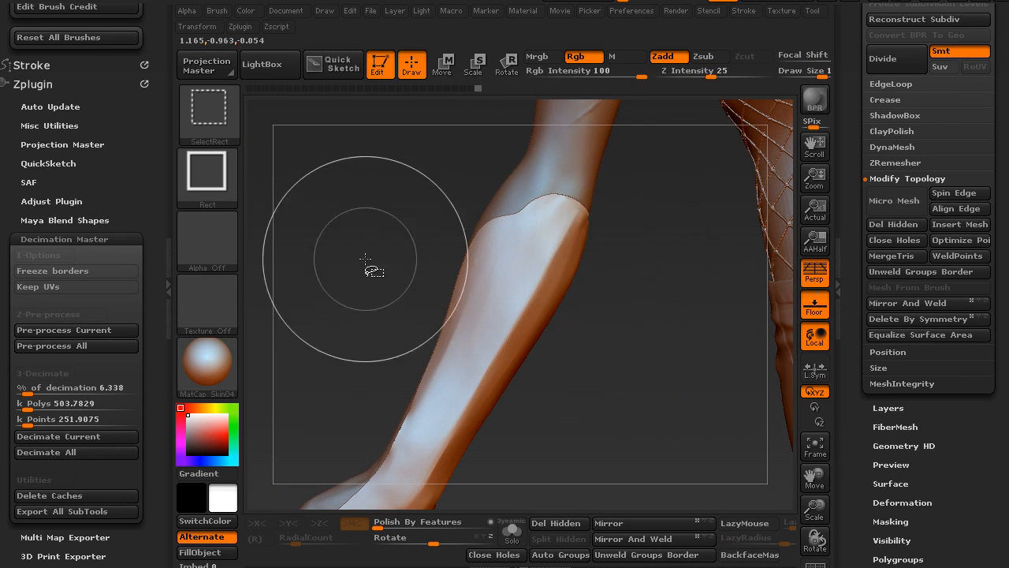
pyautogui.click(221, 112)
pyautogui.keyDown('ctrl'); pyautogui.keyDown('shift'); pyautogui.click(315, 132); pyautogui.keyUp('shift'); pyautogui.keyUp('ctrl')
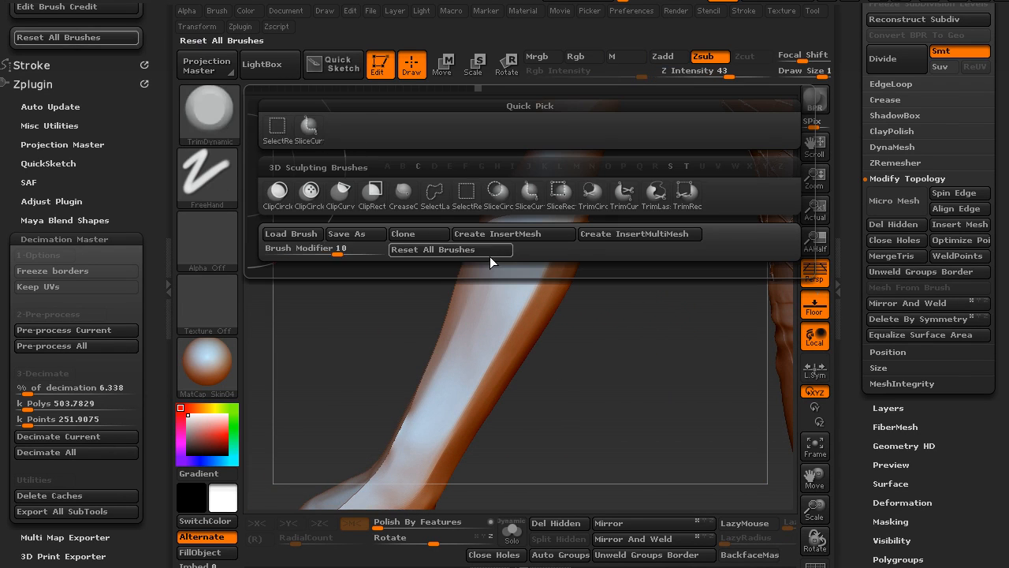
pyautogui.moveTo(378, 326); pyautogui.dragTo(416, 279)
pyautogui.moveTo(392, 313)
pyautogui.keyDown('ctrl'); pyautogui.keyDown('shift'); pyautogui.mouseDown()
pyautogui.moveTo(442, 275)
pyautogui.moveTo(531, 240)
pyautogui.mouseUp(); pyautogui.keyUp('shift'); pyautogui.keyUp('ctrl')
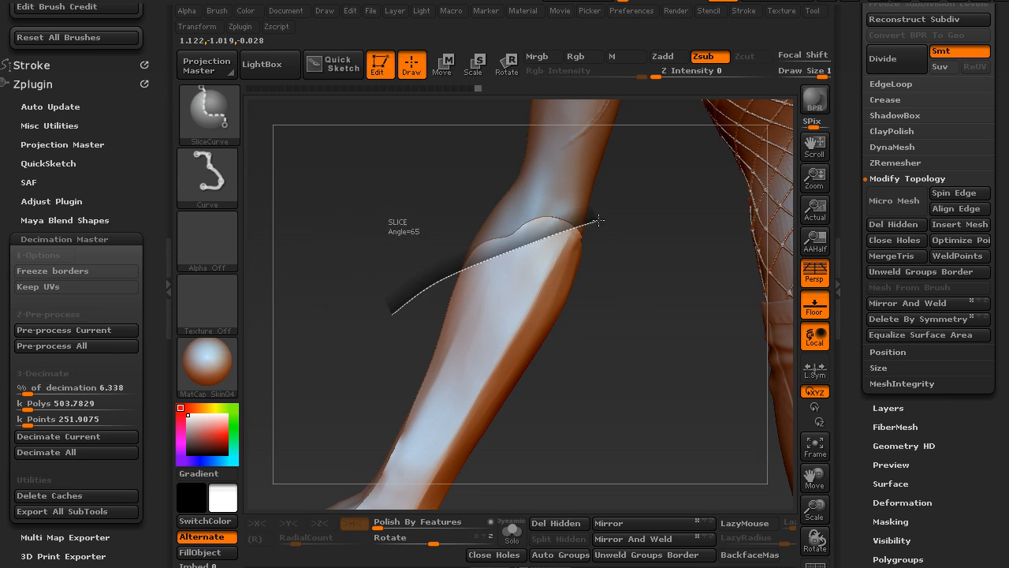
pyautogui.keyDown('ctrl'); pyautogui.keyDown('shift'); pyautogui.moveTo(639, 211); pyautogui.dragTo(639, 211); pyautogui.keyUp('shift'); pyautogui.keyUp('ctrl')
pyautogui.moveTo(638, 277)
pyautogui.mouseDown()
pyautogui.moveTo(596, 239)
pyautogui.moveTo(580, 257)
pyautogui.mouseUp()
pyautogui.moveTo(568, 402)
pyautogui.keyDown('ctrl'); pyautogui.keyDown('shift'); pyautogui.mouseDown()
pyautogui.moveTo(584, 341)
pyautogui.moveTo(588, 495)
pyautogui.moveTo(595, 482)
pyautogui.moveTo(550, 201)
pyautogui.moveTo(559, 262)
pyautogui.mouseUp(); pyautogui.keyUp('shift'); pyautogui.keyUp('ctrl')
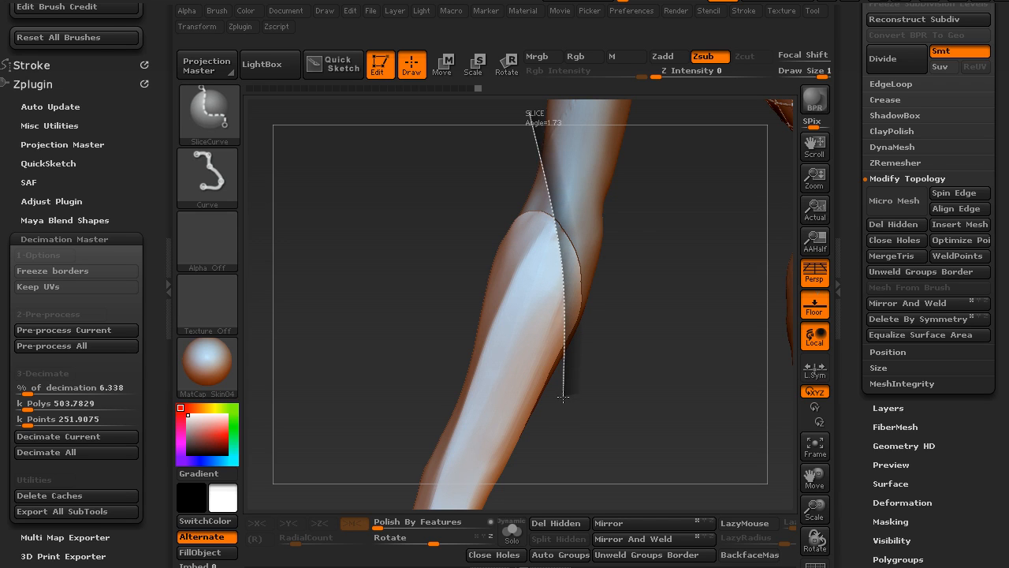
pyautogui.keyDown('ctrl'); pyautogui.keyDown('shift'); pyautogui.moveTo(563, 406); pyautogui.dragTo(563, 406); pyautogui.keyUp('shift'); pyautogui.keyUp('ctrl')
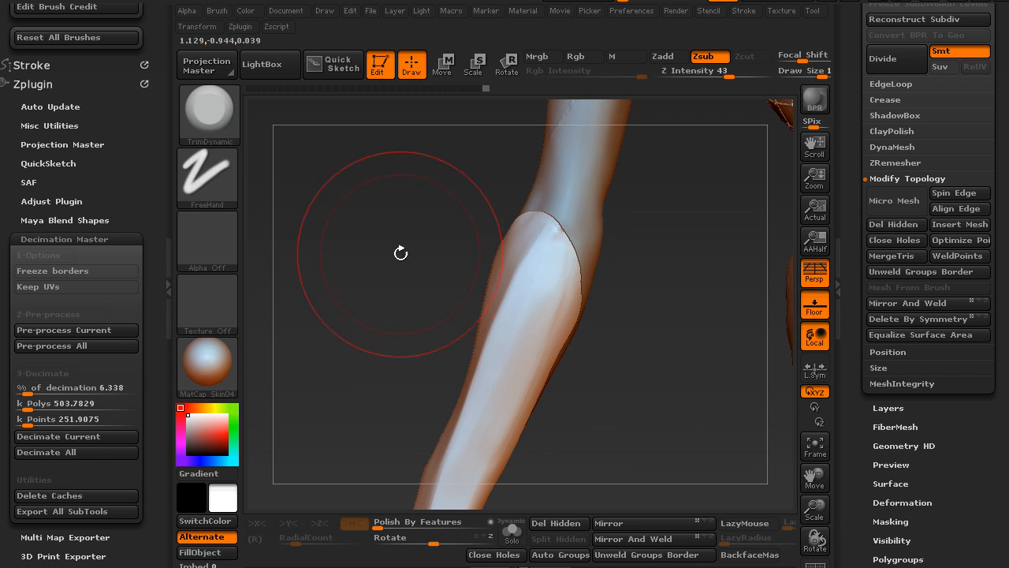
# - Switch the selection brush back to SelectRect, hide the sliced-off pieces at the elbow, and delete the hidden geometry
pyautogui.keyDown('ctrl'); pyautogui.keyDown('shift'); pyautogui.click(223, 116); pyautogui.keyUp('shift'); pyautogui.keyUp('ctrl')
pyautogui.click(283, 141)
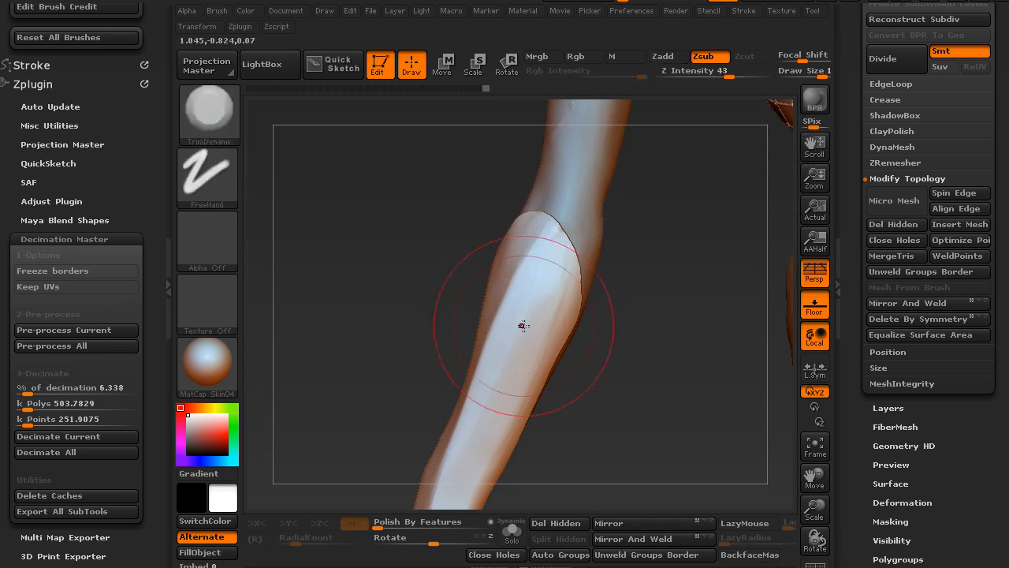
pyautogui.moveTo(450, 327)
pyautogui.keyDown('alt'); pyautogui.mouseDown()
pyautogui.moveTo(444, 252)
pyautogui.moveTo(484, 329)
pyautogui.moveTo(529, 335)
pyautogui.moveTo(477, 331)
pyautogui.mouseUp(); pyautogui.keyUp('alt')
pyautogui.moveTo(582, 345); pyautogui.dragTo(558, 358)
pyautogui.click(566, 523)
pyautogui.moveTo(591, 324)
pyautogui.mouseDown()
pyautogui.moveTo(581, 385)
pyautogui.moveTo(569, 360)
pyautogui.mouseUp()
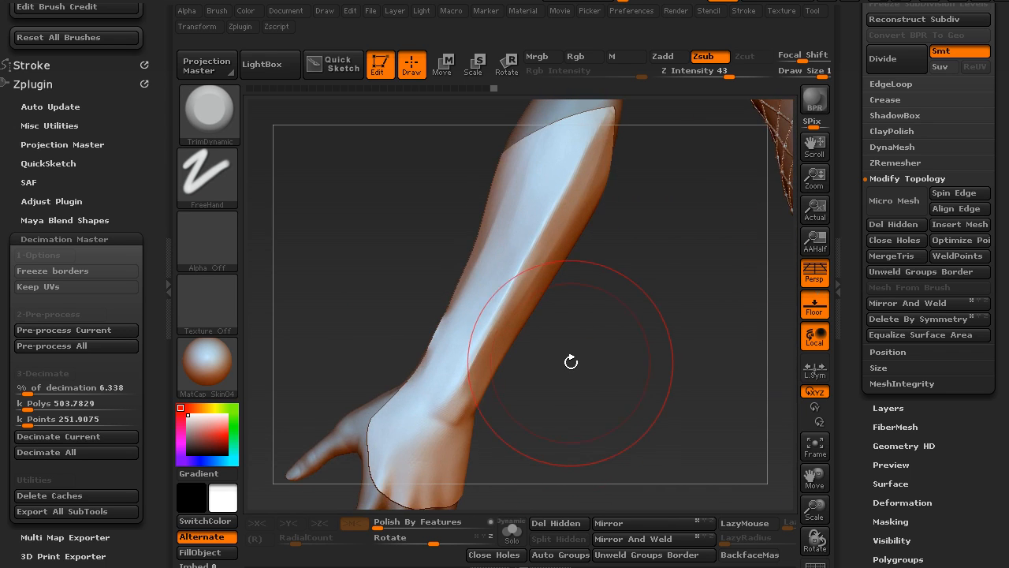
# - Polish the forearm shell's ridge and adjoining planes near the wrist with the hPolish brush
pyautogui.press('b')
pyautogui.press('h')
pyautogui.press('p')
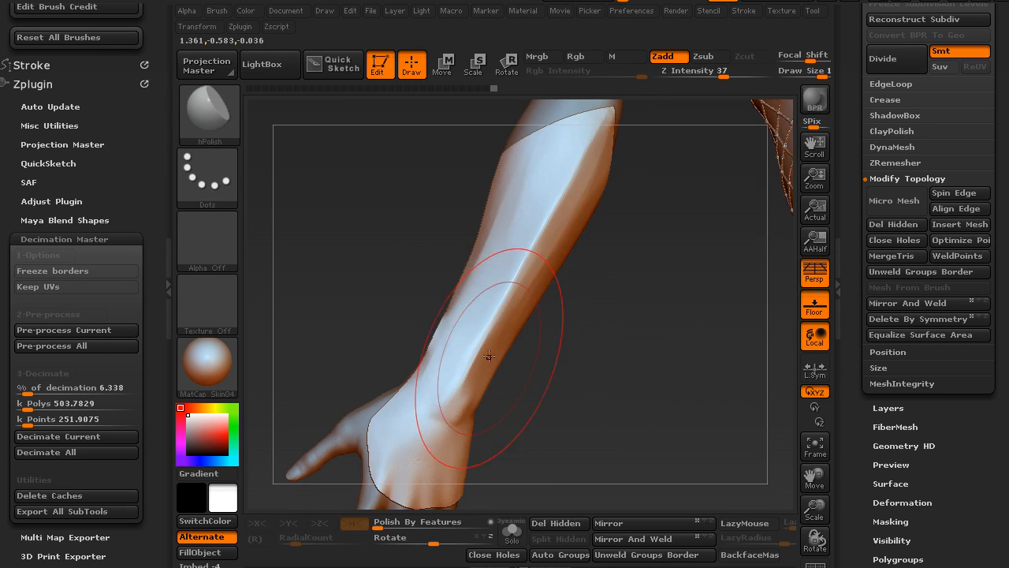
pyautogui.moveTo(593, 393)
pyautogui.mouseDown()
pyautogui.moveTo(573, 407)
pyautogui.moveTo(550, 390)
pyautogui.moveTo(547, 406)
pyautogui.mouseUp()
pyautogui.moveTo(419, 405); pyautogui.dragTo(440, 384)
pyautogui.moveTo(568, 347); pyautogui.dragTo(499, 260)
pyautogui.keyDown('alt'); pyautogui.moveTo(621, 261); pyautogui.dragTo(597, 290); pyautogui.keyUp('alt')
# - Reduce the hPolish brush size and refine the ridge and side planes of the shell up to its pointed elbow end
pyautogui.press('s')
pyautogui.moveTo(537, 239); pyautogui.dragTo(526, 240)
pyautogui.moveTo(528, 286); pyautogui.dragTo(573, 186)
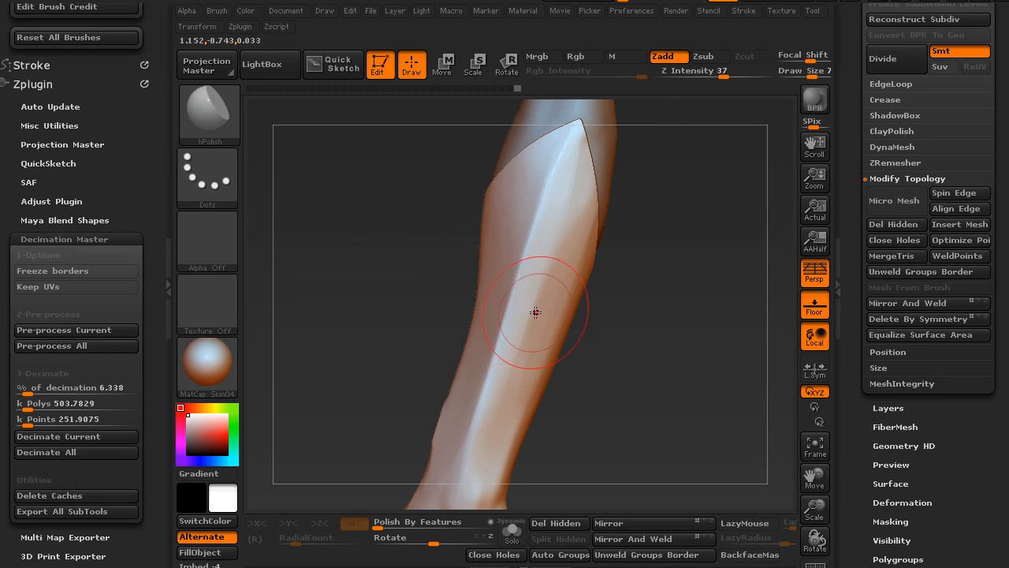
pyautogui.moveTo(624, 335); pyautogui.dragTo(600, 295)
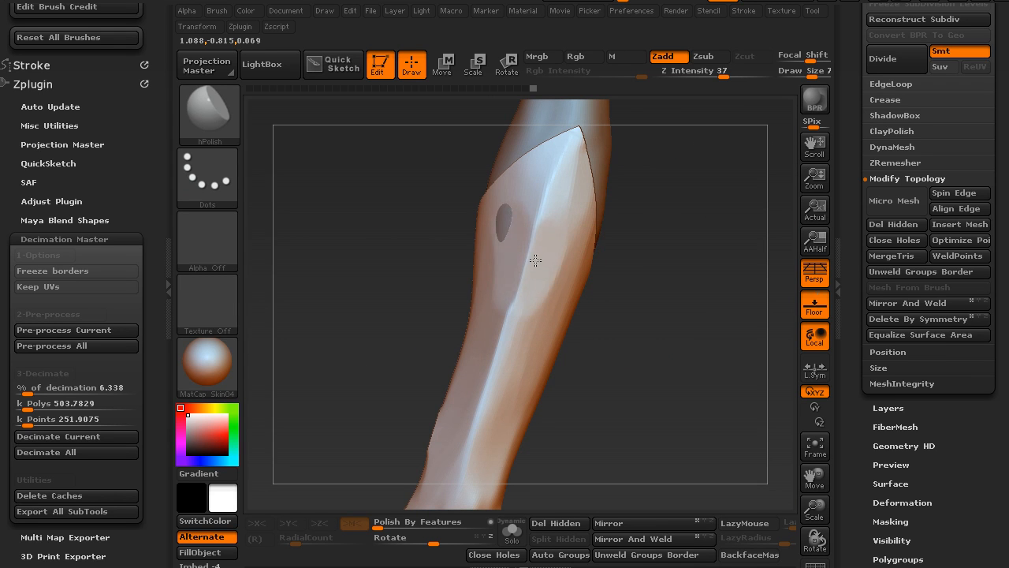
pyautogui.moveTo(625, 331)
pyautogui.mouseDown()
pyautogui.moveTo(628, 379)
pyautogui.moveTo(597, 371)
pyautogui.mouseUp()
pyautogui.press('ctrl')
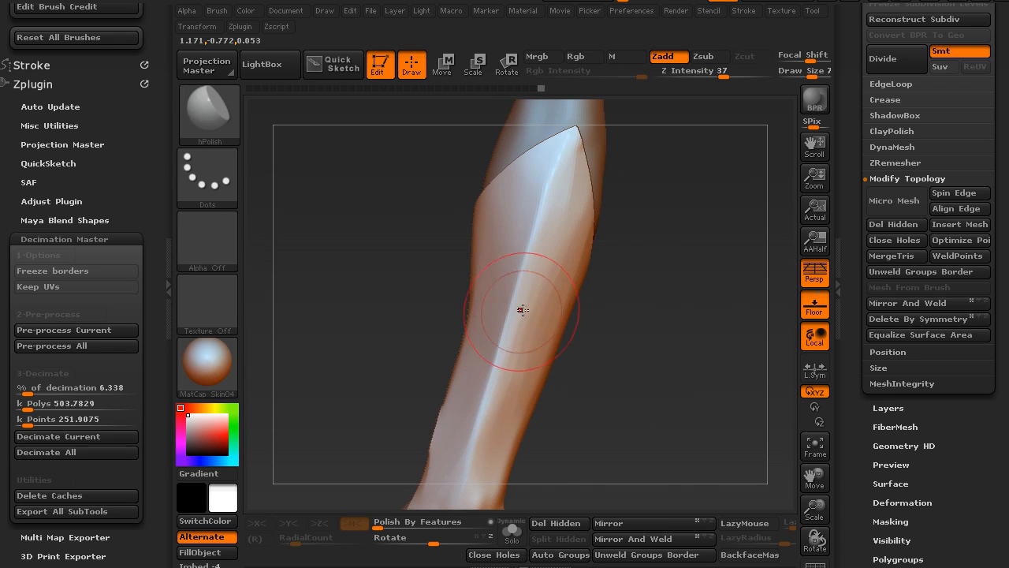
pyautogui.moveTo(506, 295); pyautogui.dragTo(514, 303)
pyautogui.press('ctrl')
pyautogui.moveTo(594, 351)
pyautogui.mouseDown()
pyautogui.moveTo(592, 371)
pyautogui.moveTo(571, 367)
pyautogui.mouseUp()
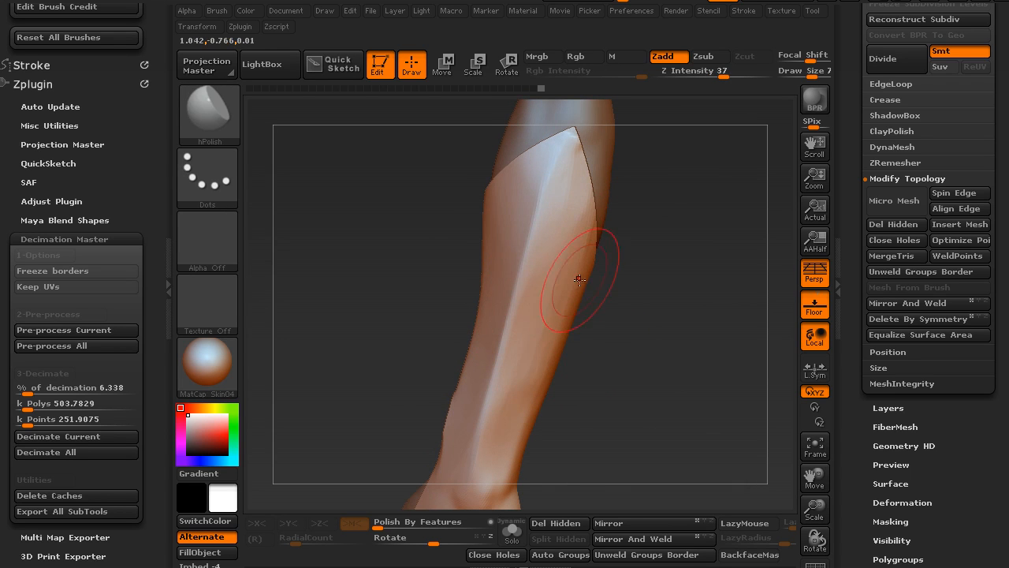
# - Try TrimDynamic strokes across the forearm ridge, undo them, and smooth the shell near the wrist
pyautogui.press('b')
pyautogui.press('t')
pyautogui.press('d')
pyautogui.moveTo(618, 299)
pyautogui.mouseDown()
pyautogui.moveTo(631, 299)
pyautogui.moveTo(619, 296)
pyautogui.mouseUp()
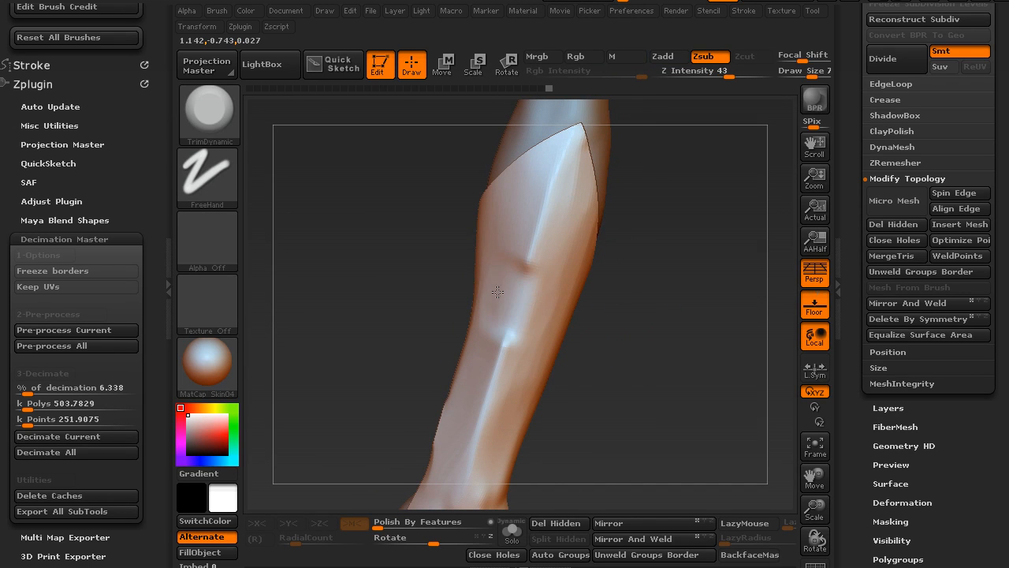
pyautogui.moveTo(613, 350)
pyautogui.mouseDown()
pyautogui.moveTo(631, 347)
pyautogui.moveTo(608, 336)
pyautogui.moveTo(638, 392)
pyautogui.moveTo(600, 383)
pyautogui.moveTo(525, 298)
pyautogui.moveTo(592, 298)
pyautogui.moveTo(443, 305)
pyautogui.mouseUp()
pyautogui.hotkey('ctrl', 'z')
pyautogui.press('shift')
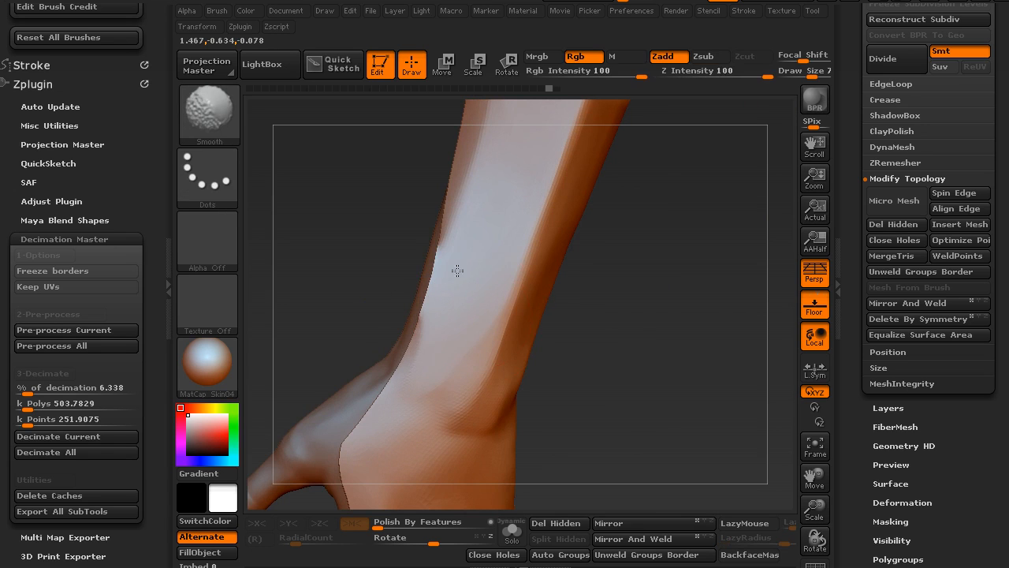
pyautogui.moveTo(680, 354)
pyautogui.mouseDown()
pyautogui.moveTo(550, 354)
pyautogui.moveTo(572, 356)
pyautogui.moveTo(489, 266)
pyautogui.moveTo(552, 277)
pyautogui.moveTo(597, 241)
pyautogui.moveTo(561, 351)
pyautogui.moveTo(578, 302)
pyautogui.moveTo(532, 266)
pyautogui.moveTo(554, 344)
pyautogui.moveTo(572, 295)
pyautogui.moveTo(576, 361)
pyautogui.moveTo(598, 271)
pyautogui.moveTo(641, 352)
pyautogui.mouseUp()
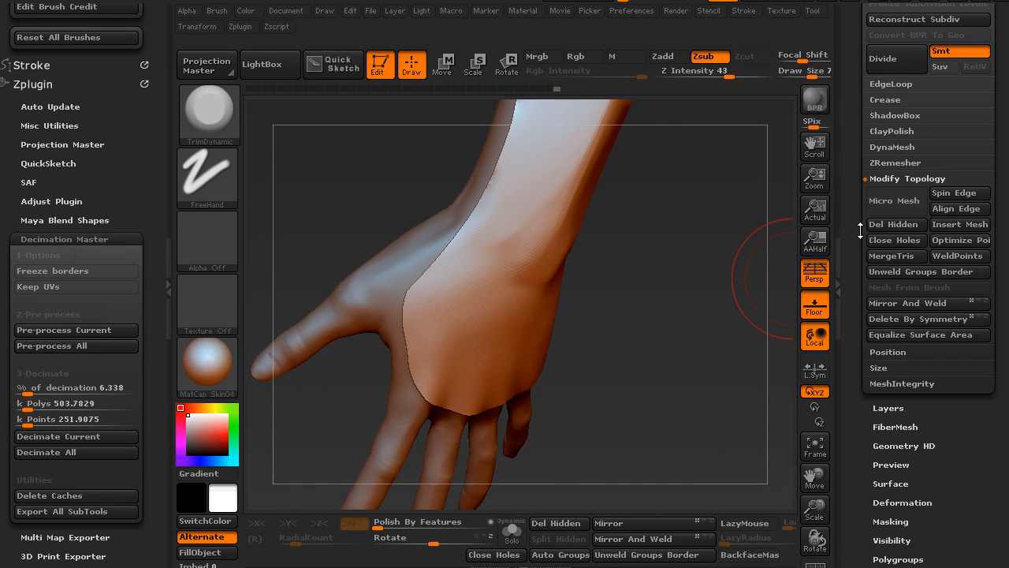
# - Open the EdgeLoop options in the geometry settings and set the panel loops count to 1
pyautogui.scroll(-2, 868, 229)
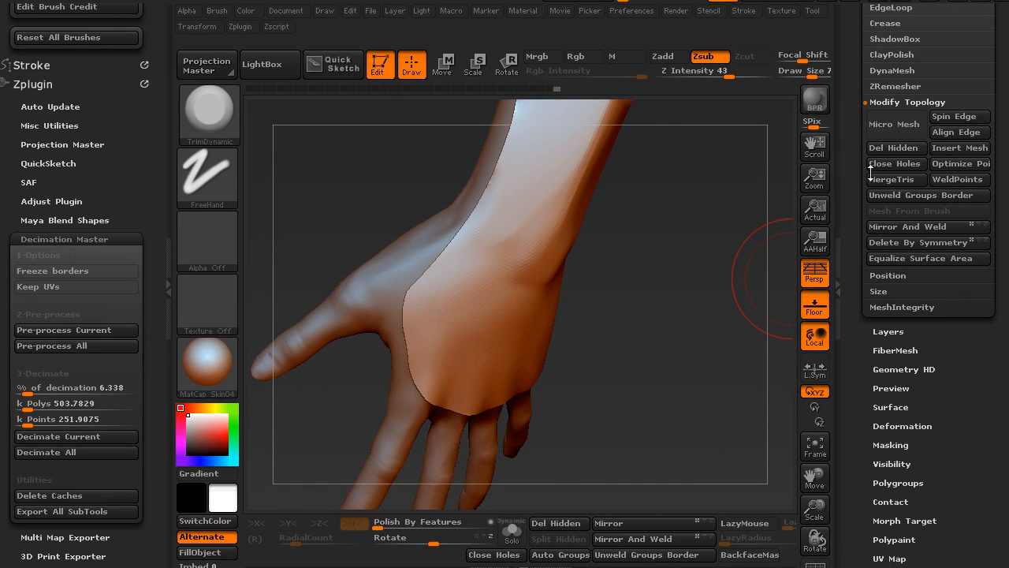
pyautogui.click(894, 99)
pyautogui.scroll(2, 891, 101)
pyautogui.click(892, 103)
pyautogui.scroll(-2, 903, 126)
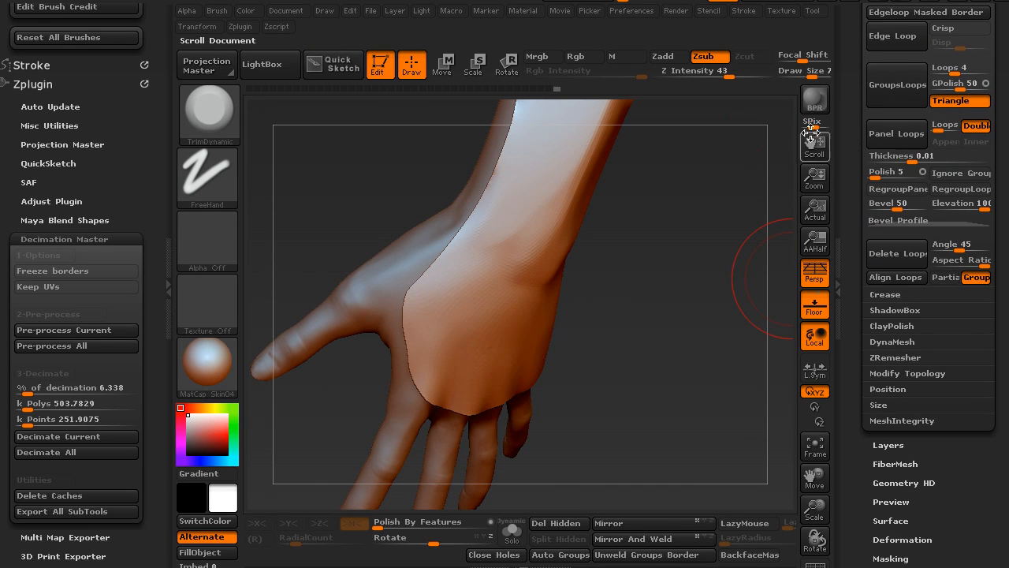
pyautogui.click(933, 129)
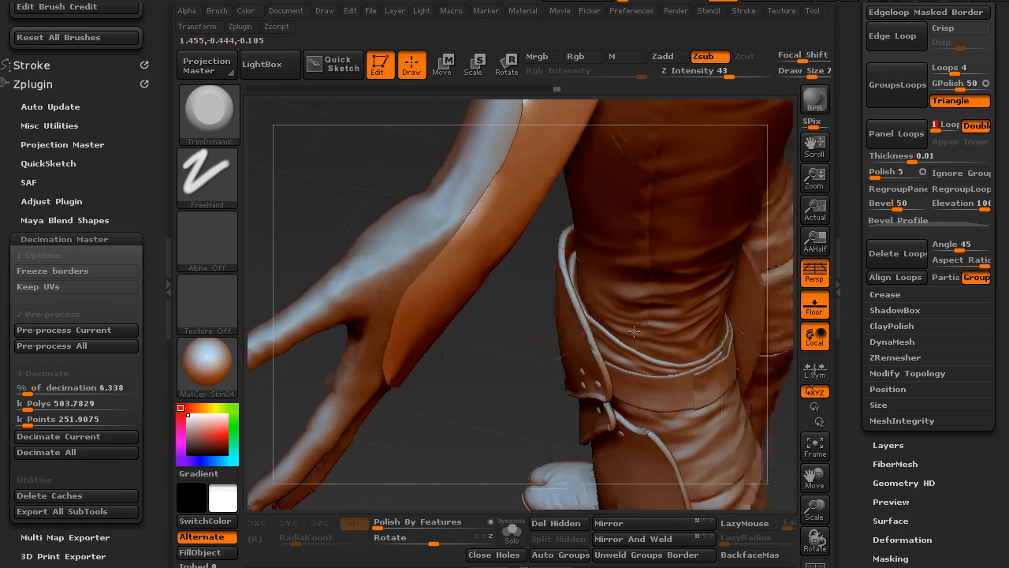
# - Set the panel bevel to 0 and run Panel Loops to give the forearm shell thickness
pyautogui.moveTo(633, 331)
pyautogui.mouseDown()
pyautogui.moveTo(568, 302)
pyautogui.moveTo(578, 366)
pyautogui.moveTo(585, 342)
pyautogui.mouseUp()
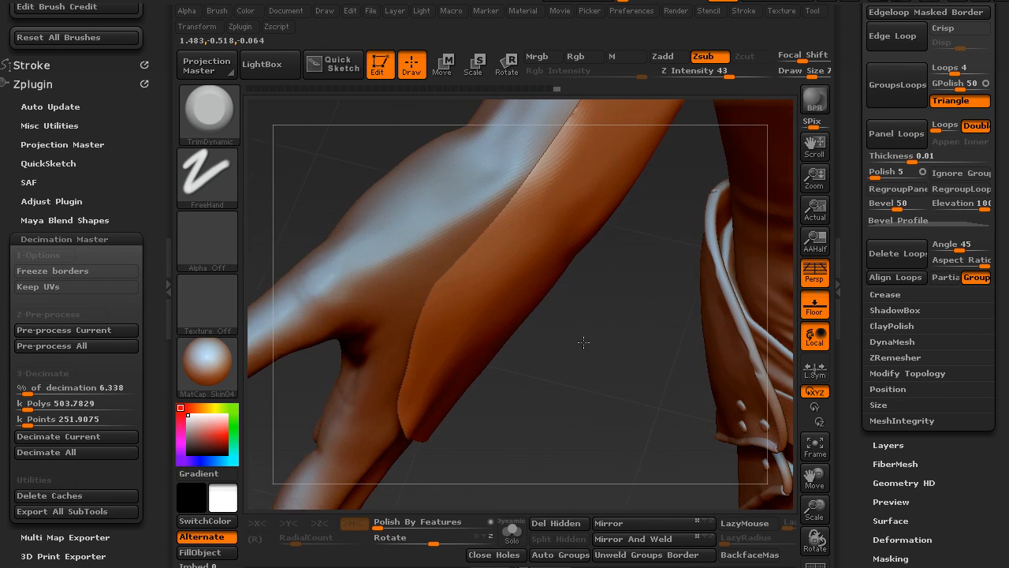
pyautogui.moveTo(897, 208); pyautogui.dragTo(857, 209)
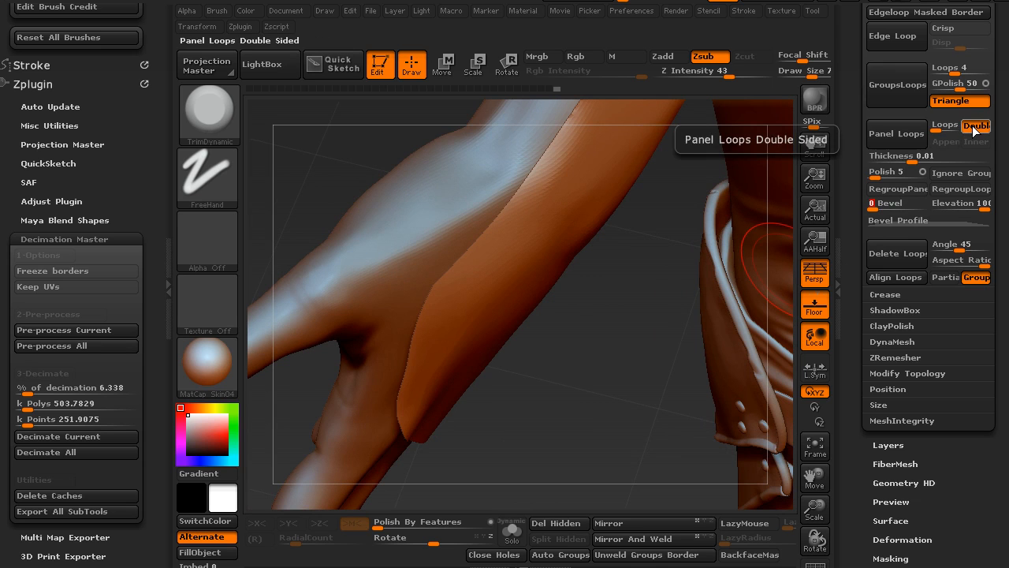
pyautogui.click(888, 141)
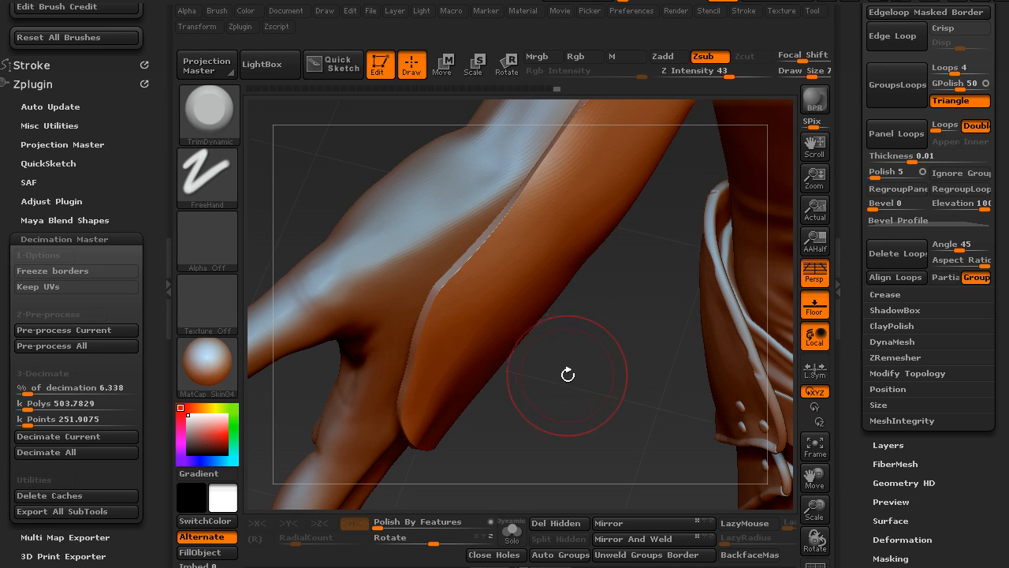
# - Show the polygroup wireframe and isolate part of the shell to examine how the new panel thickness sits against the arm
pyautogui.hotkey('shift', 'f')
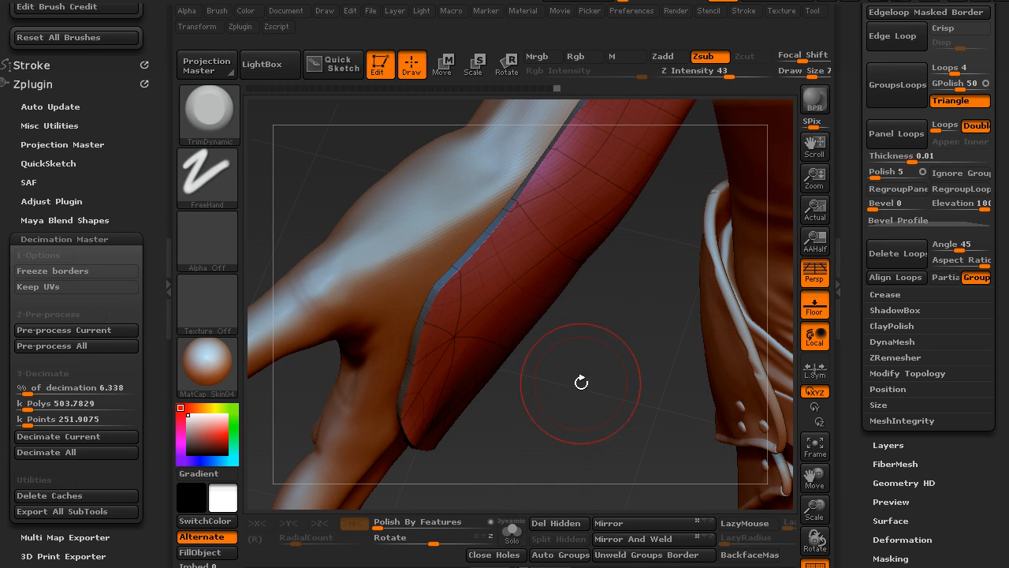
pyautogui.keyDown('alt'); pyautogui.moveTo(581, 356); pyautogui.dragTo(618, 442); pyautogui.keyUp('alt')
pyautogui.moveTo(684, 234)
pyautogui.mouseDown()
pyautogui.moveTo(689, 214)
pyautogui.moveTo(569, 307)
pyautogui.moveTo(604, 387)
pyautogui.moveTo(586, 401)
pyautogui.moveTo(584, 354)
pyautogui.moveTo(546, 312)
pyautogui.mouseUp()
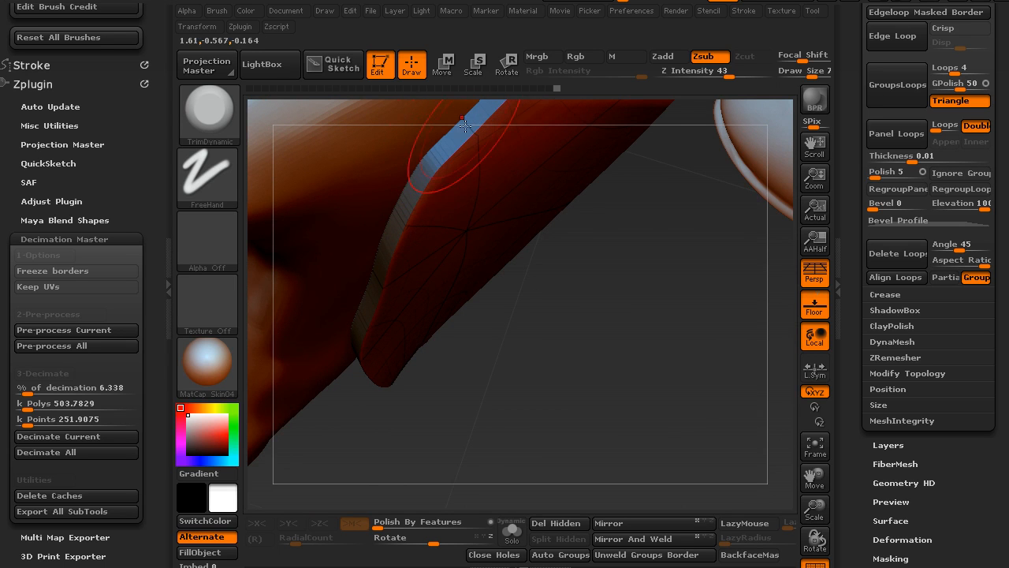
pyautogui.moveTo(497, 370); pyautogui.dragTo(483, 343)
pyautogui.moveTo(587, 378)
pyautogui.mouseDown()
pyautogui.moveTo(507, 295)
pyautogui.moveTo(577, 297)
pyautogui.mouseUp()
pyautogui.moveTo(562, 374)
pyautogui.mouseDown()
pyautogui.moveTo(531, 354)
pyautogui.moveTo(540, 313)
pyautogui.moveTo(570, 404)
pyautogui.moveTo(484, 322)
pyautogui.mouseUp()
pyautogui.hotkey('ctrl', 'shift')
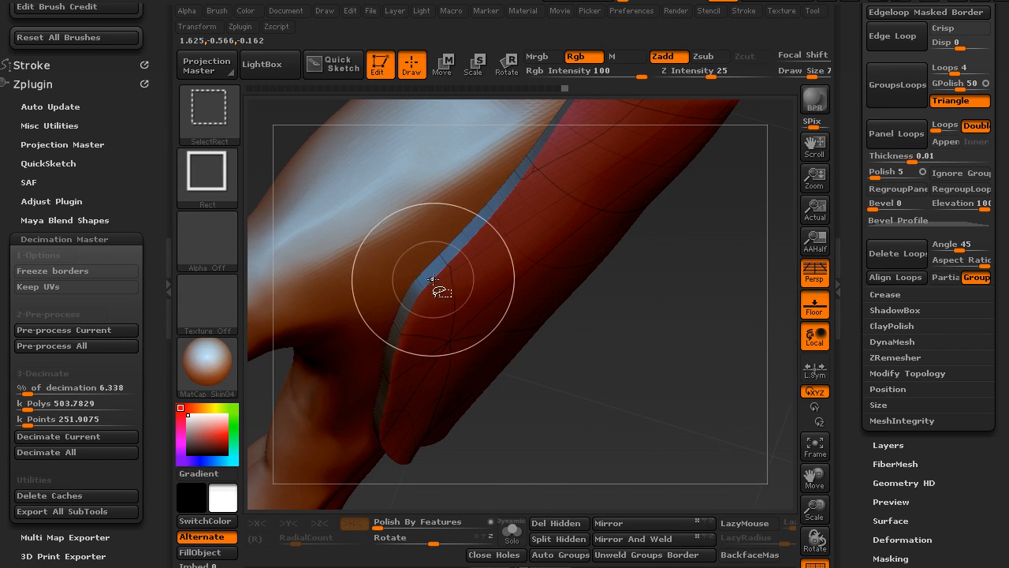
pyautogui.moveTo(514, 347)
pyautogui.mouseDown()
pyautogui.moveTo(604, 424)
pyautogui.moveTo(576, 457)
pyautogui.moveTo(558, 433)
pyautogui.mouseUp()
pyautogui.moveTo(516, 378)
pyautogui.mouseDown()
pyautogui.moveTo(484, 324)
pyautogui.moveTo(568, 425)
pyautogui.moveTo(546, 261)
pyautogui.moveTo(547, 276)
pyautogui.moveTo(513, 189)
pyautogui.moveTo(548, 358)
pyautogui.moveTo(561, 308)
pyautogui.moveTo(546, 269)
pyautogui.mouseUp()
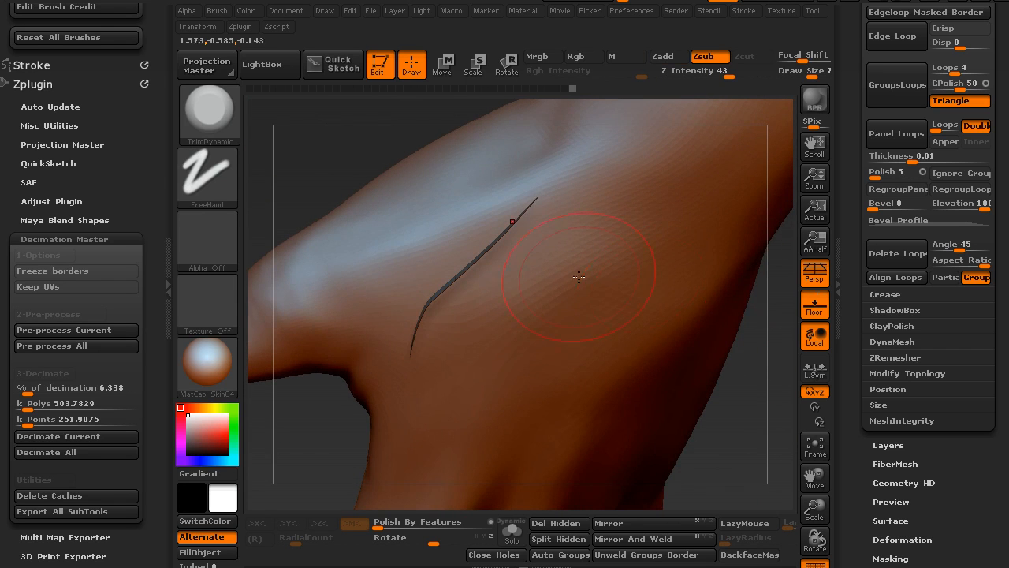
# - Turn off double-sided panels, try Panel Loops on the shell with a thickness of 0.01, and undo the result
pyautogui.click(972, 131)
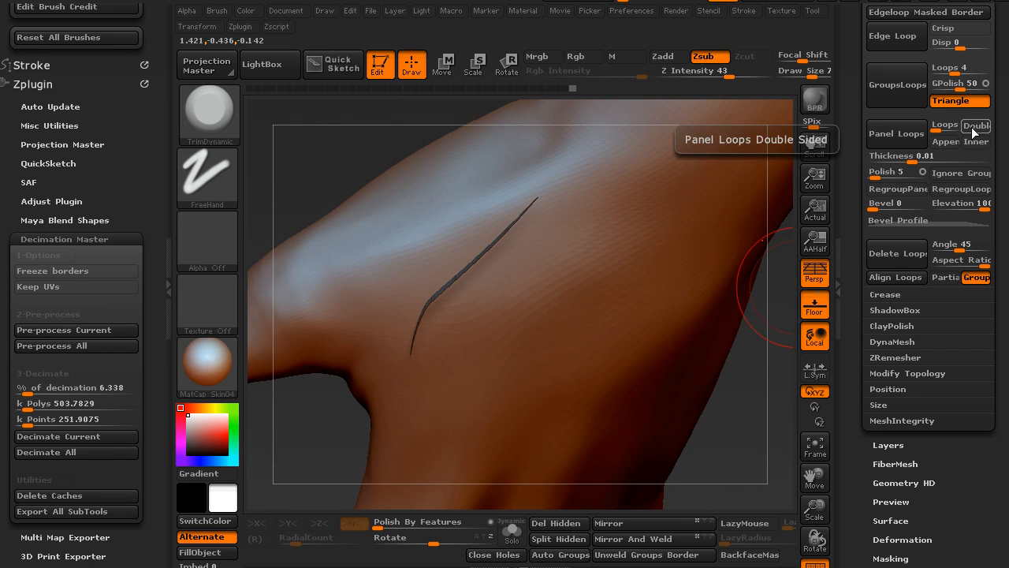
pyautogui.click(895, 136)
pyautogui.moveTo(308, 398)
pyautogui.mouseDown()
pyautogui.moveTo(281, 334)
pyautogui.moveTo(266, 336)
pyautogui.moveTo(318, 449)
pyautogui.moveTo(439, 329)
pyautogui.mouseUp()
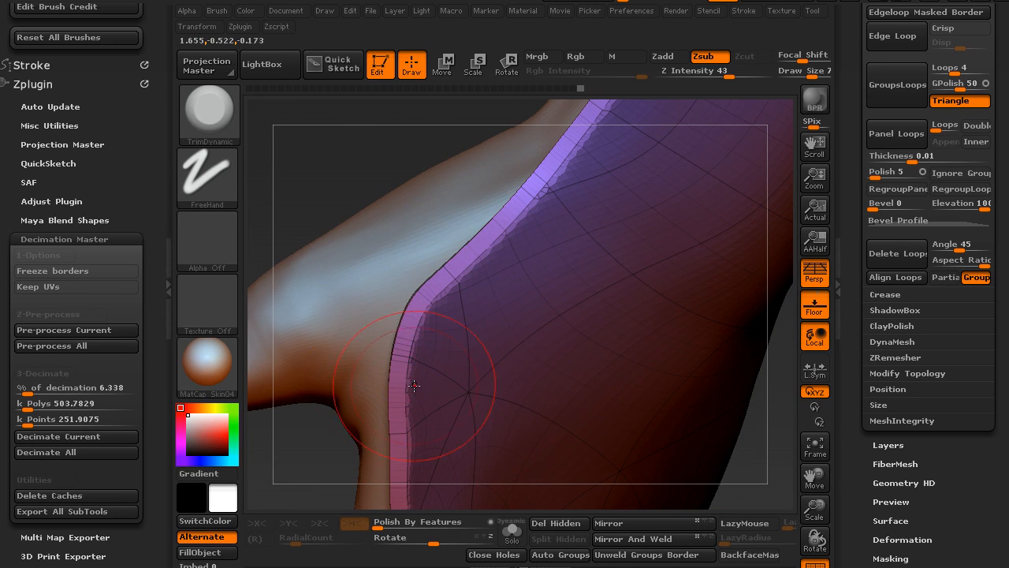
pyautogui.hotkey('ctrl', 'z')
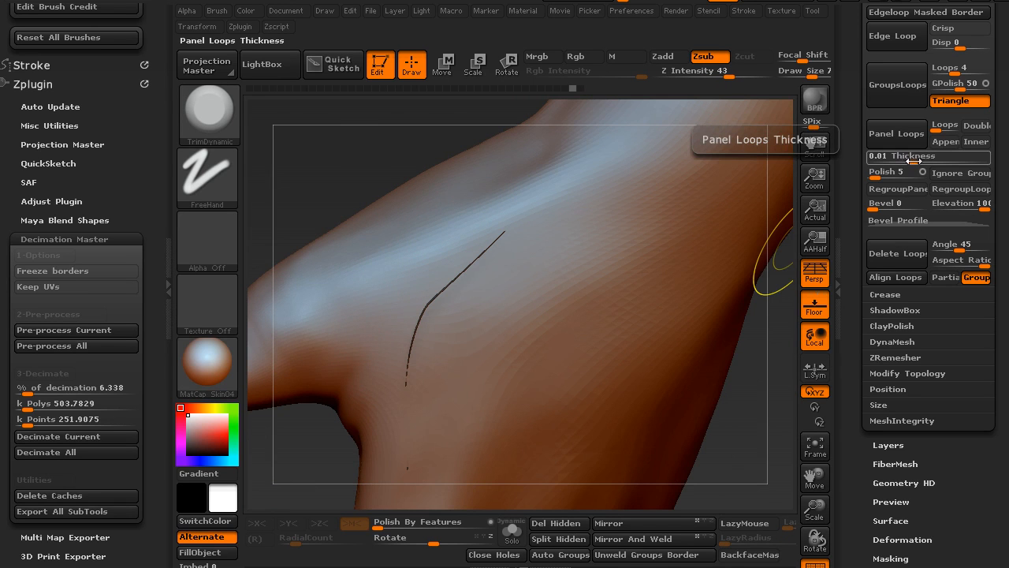
# - Try Panel Loops at a thickness of 0.005, undo it, and run Panel Loops again with the thickness at 0.0074
pyautogui.moveTo(911, 158); pyautogui.dragTo(907, 159)
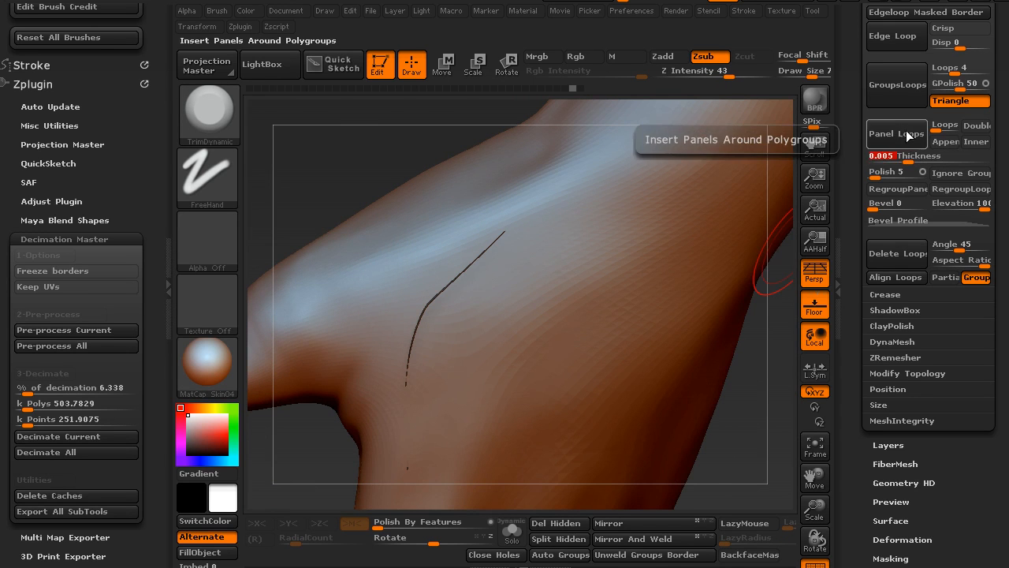
pyautogui.click(883, 138)
pyautogui.hotkey('ctrl', 'z')
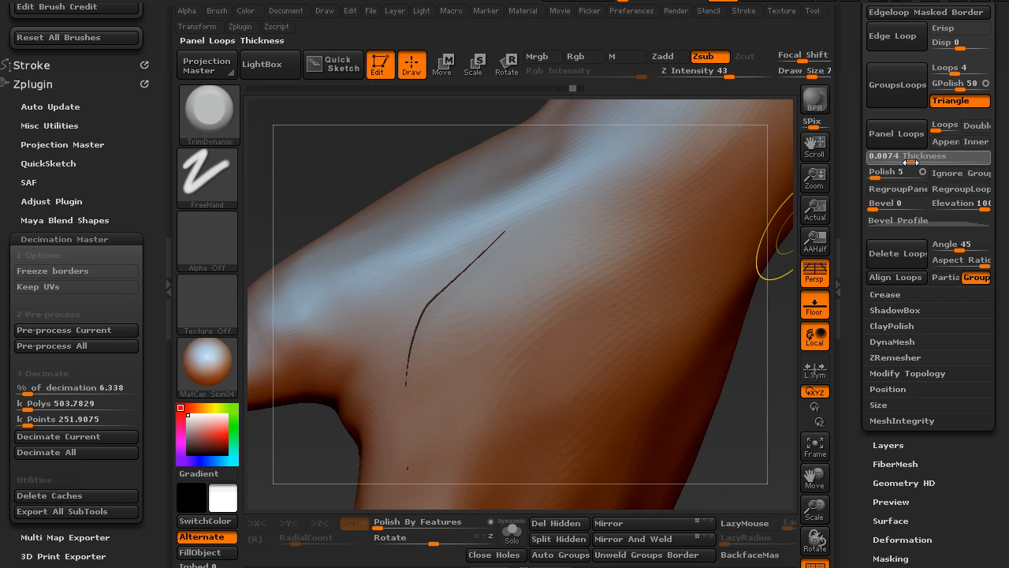
pyautogui.click(897, 133)
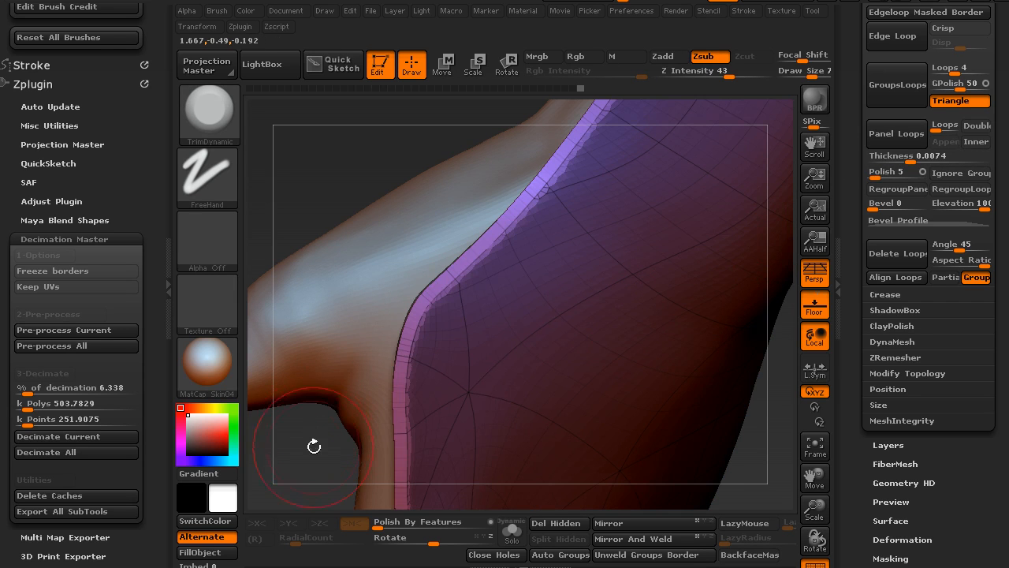
# - Isolate the thin edge strip around the glove by hiding the other polygroups of the panelled shell
pyautogui.moveTo(292, 447)
pyautogui.keyDown('alt'); pyautogui.mouseDown()
pyautogui.moveTo(405, 286)
pyautogui.moveTo(410, 304)
pyautogui.moveTo(379, 353)
pyautogui.mouseUp(); pyautogui.keyUp('alt')
pyautogui.keyDown('alt'); pyautogui.moveTo(447, 219); pyautogui.dragTo(342, 369); pyautogui.keyUp('alt')
pyautogui.press('s')
pyautogui.moveTo(433, 257); pyautogui.dragTo(416, 255)
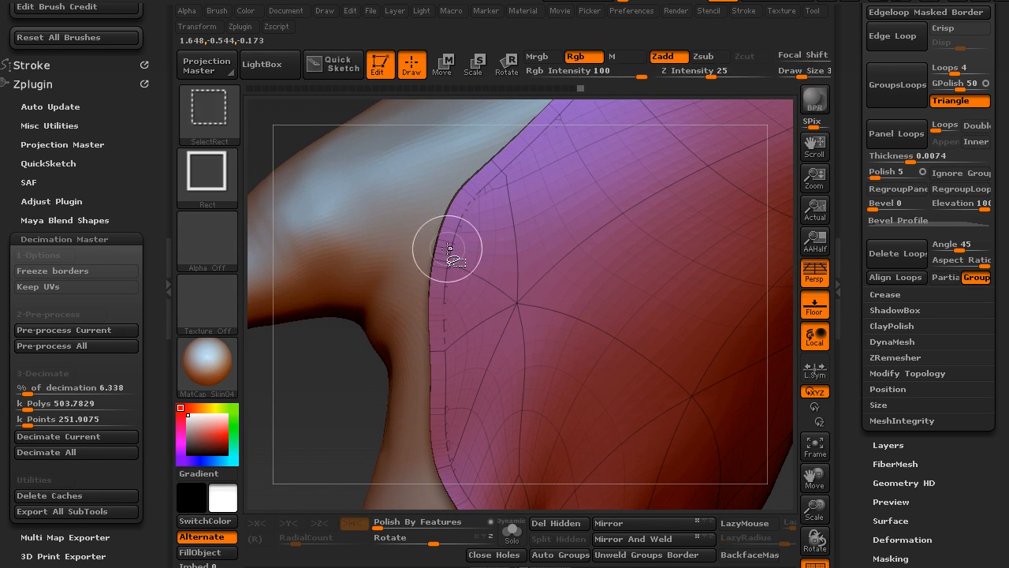
pyautogui.keyDown('ctrl'); pyautogui.keyDown('shift'); pyautogui.click(453, 265); pyautogui.keyUp('shift'); pyautogui.keyUp('ctrl')
pyautogui.moveTo(299, 416); pyautogui.dragTo(394, 442)
pyautogui.keyDown('ctrl'); pyautogui.keyDown('shift'); pyautogui.moveTo(548, 335); pyautogui.dragTo(564, 400); pyautogui.keyUp('shift'); pyautogui.keyUp('ctrl')
pyautogui.keyDown('ctrl'); pyautogui.keyDown('shift'); pyautogui.click(437, 232); pyautogui.keyUp('shift'); pyautogui.keyUp('ctrl')
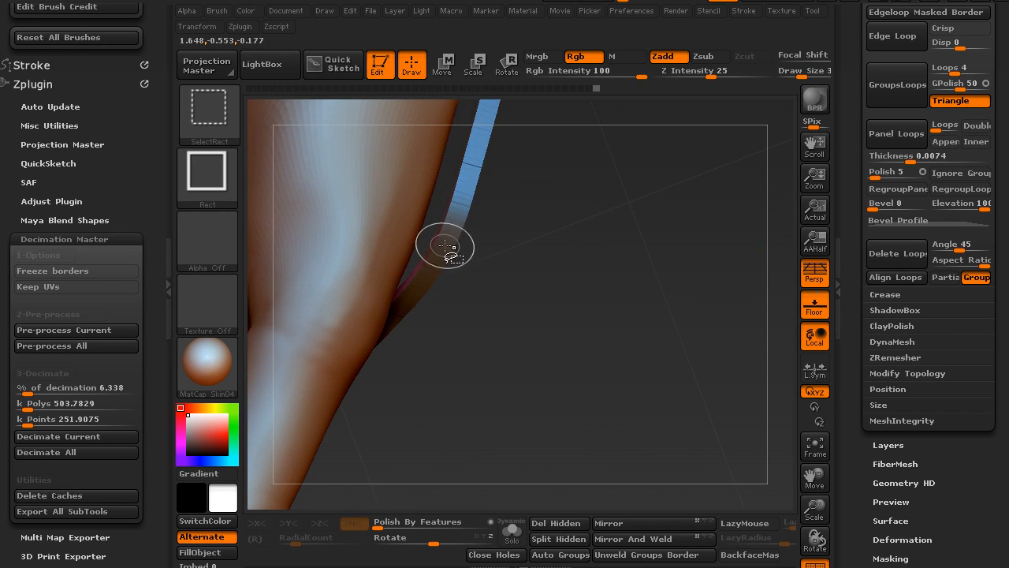
pyautogui.keyDown('ctrl'); pyautogui.keyDown('shift'); pyautogui.click(442, 244); pyautogui.keyUp('shift'); pyautogui.keyUp('ctrl')
pyautogui.moveTo(466, 266)
pyautogui.mouseDown()
pyautogui.moveTo(507, 270)
pyautogui.moveTo(544, 292)
pyautogui.moveTo(509, 275)
pyautogui.moveTo(523, 270)
pyautogui.moveTo(510, 228)
pyautogui.moveTo(481, 368)
pyautogui.moveTo(503, 416)
pyautogui.moveTo(478, 450)
pyautogui.mouseUp()
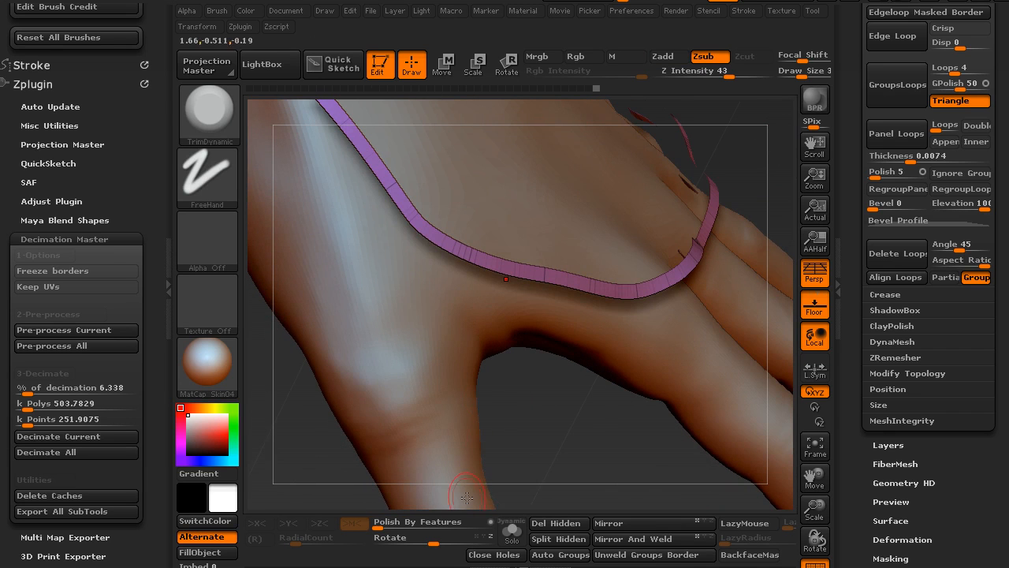
# - Regroup the isolated edge strip with Auto Groups, show the polygroup options, and examine the strip along the hand
pyautogui.click(556, 554)
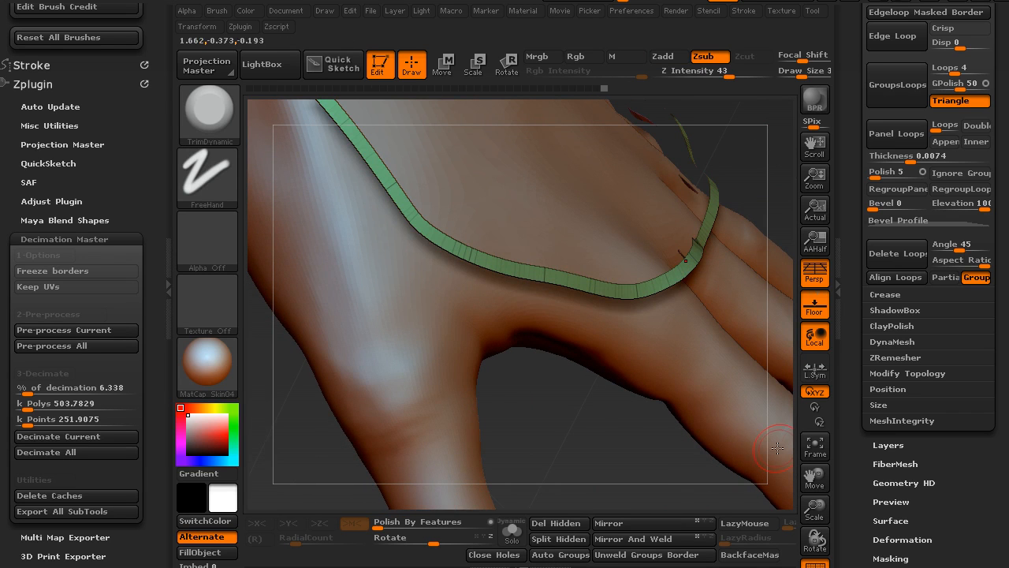
pyautogui.moveTo(850, 442); pyautogui.dragTo(857, 327)
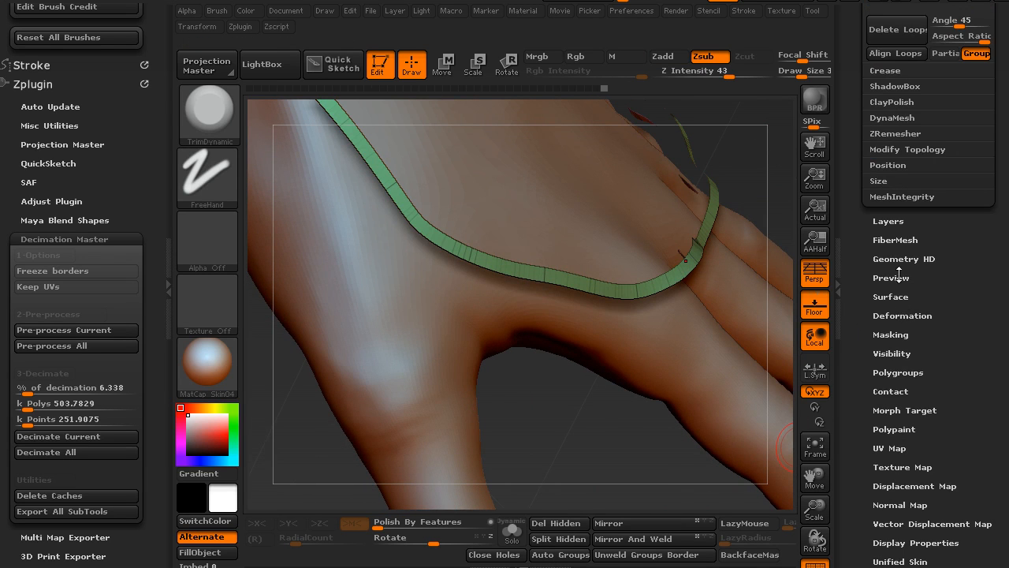
pyautogui.scroll(-3, 883, 273)
pyautogui.click(875, 302)
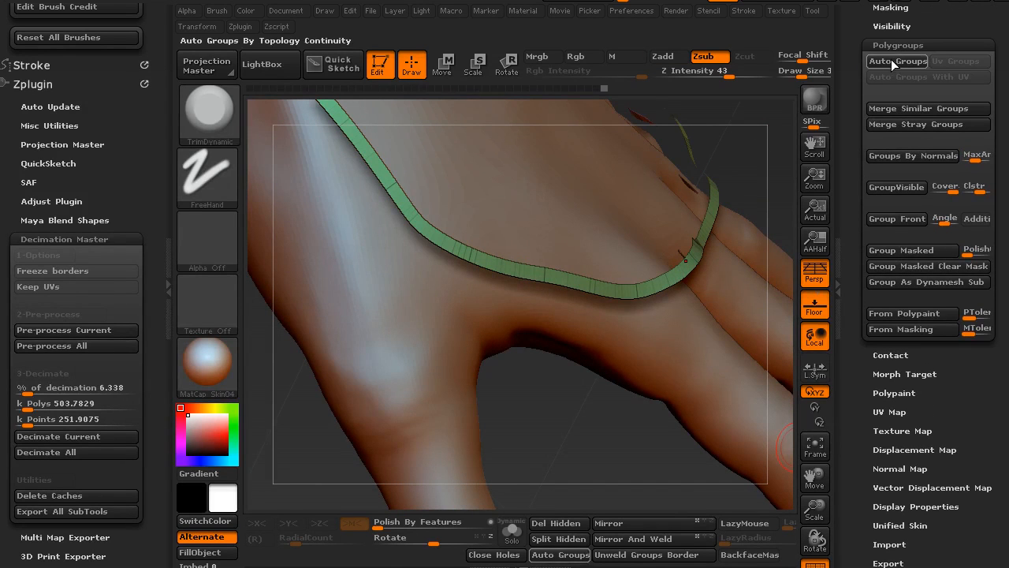
pyautogui.moveTo(594, 376); pyautogui.dragTo(461, 271)
pyautogui.moveTo(470, 231)
pyautogui.mouseDown()
pyautogui.moveTo(517, 245)
pyautogui.moveTo(429, 276)
pyautogui.mouseUp()
pyautogui.hotkey('ctrl', 'shift')
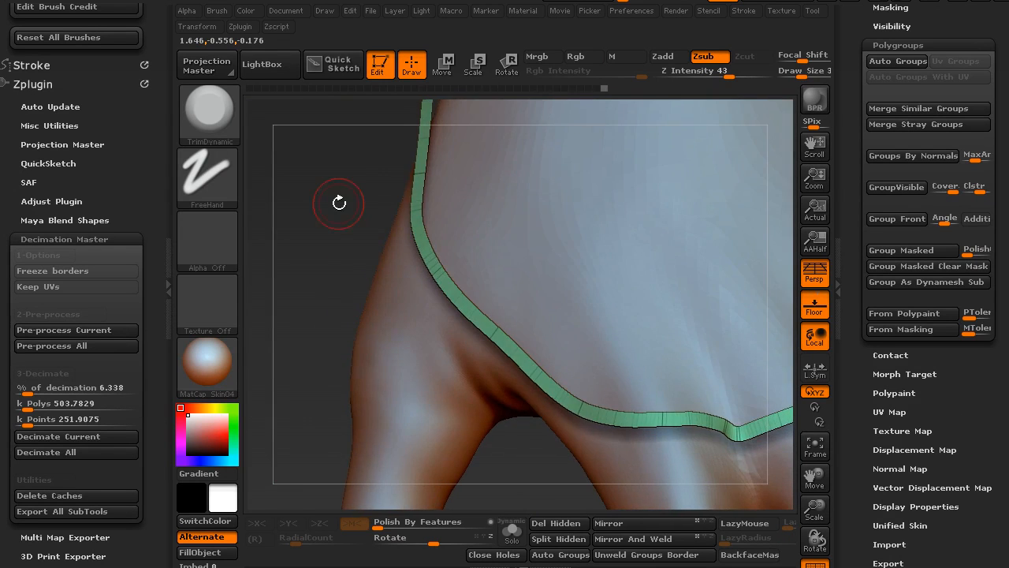
pyautogui.moveTo(333, 203)
pyautogui.mouseDown()
pyautogui.moveTo(340, 235)
pyautogui.moveTo(317, 252)
pyautogui.moveTo(448, 258)
pyautogui.mouseUp()
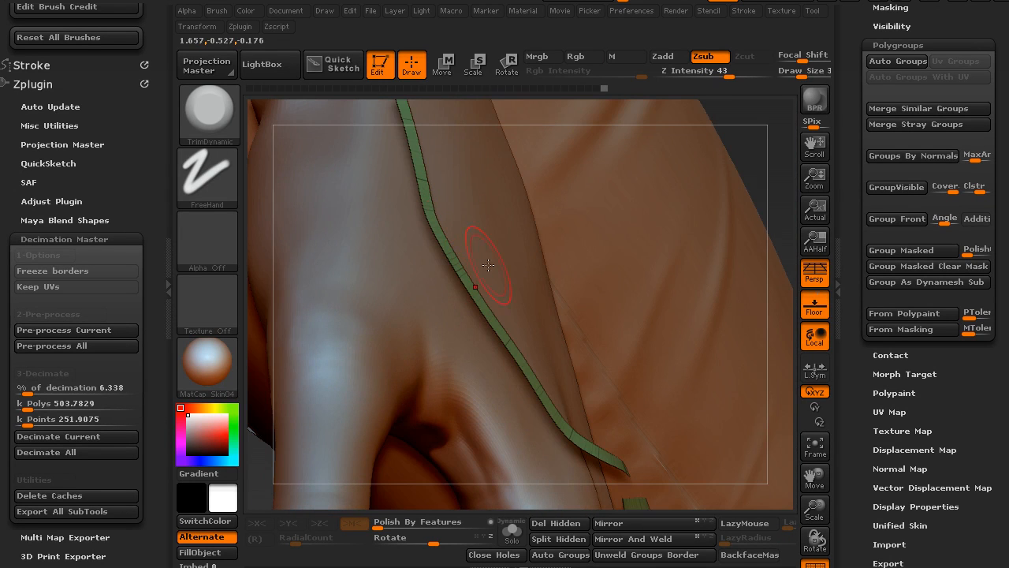
pyautogui.moveTo(762, 157); pyautogui.dragTo(638, 268)
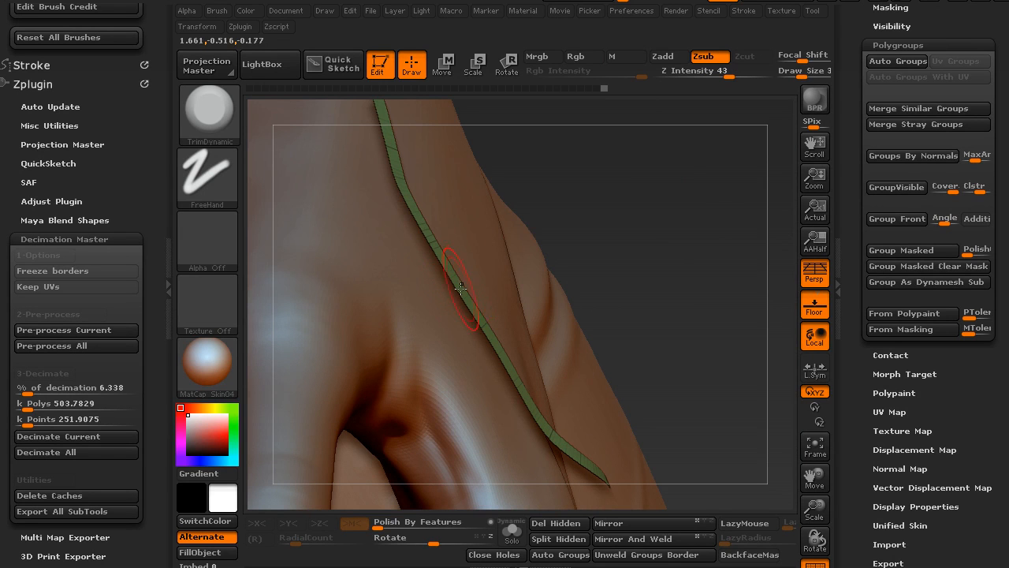
# - Return to the geometry's EdgeLoop settings and set the panel bevel to 23 and the panel loops count to 5
pyautogui.moveTo(854, 173); pyautogui.dragTo(852, 245)
pyautogui.click(885, 127)
pyautogui.moveTo(865, 138); pyautogui.dragTo(871, 227)
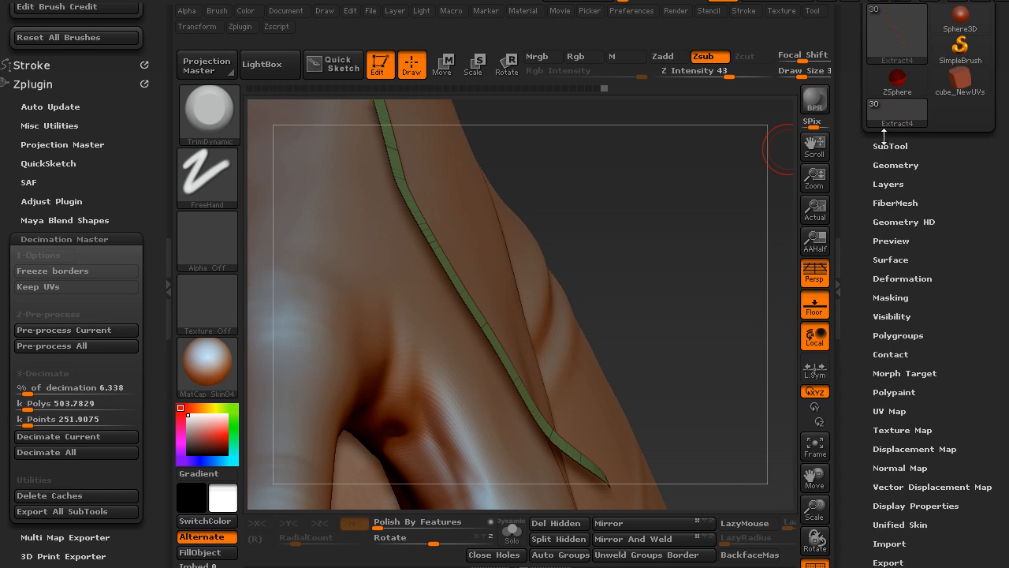
pyautogui.click(881, 165)
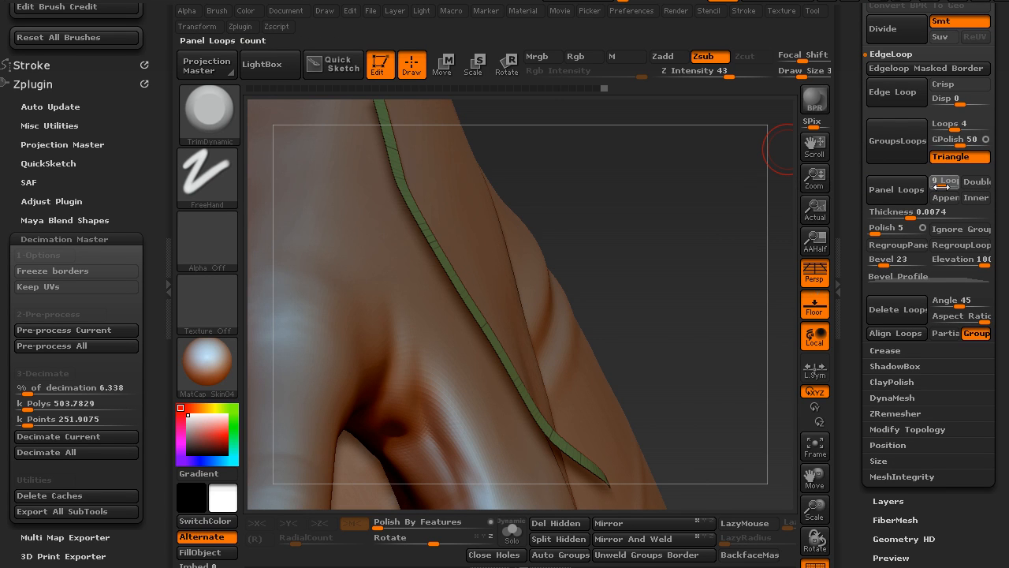
pyautogui.moveTo(941, 187); pyautogui.dragTo(943, 185)
# - Try Panel Loops on the edge strip at thicknesses of 0.0074 and 0.0024, undoing each attempt
pyautogui.click(889, 189)
pyautogui.moveTo(647, 266)
pyautogui.mouseDown()
pyautogui.moveTo(639, 188)
pyautogui.moveTo(710, 218)
pyautogui.mouseUp()
pyautogui.hotkey('ctrl', 'z')
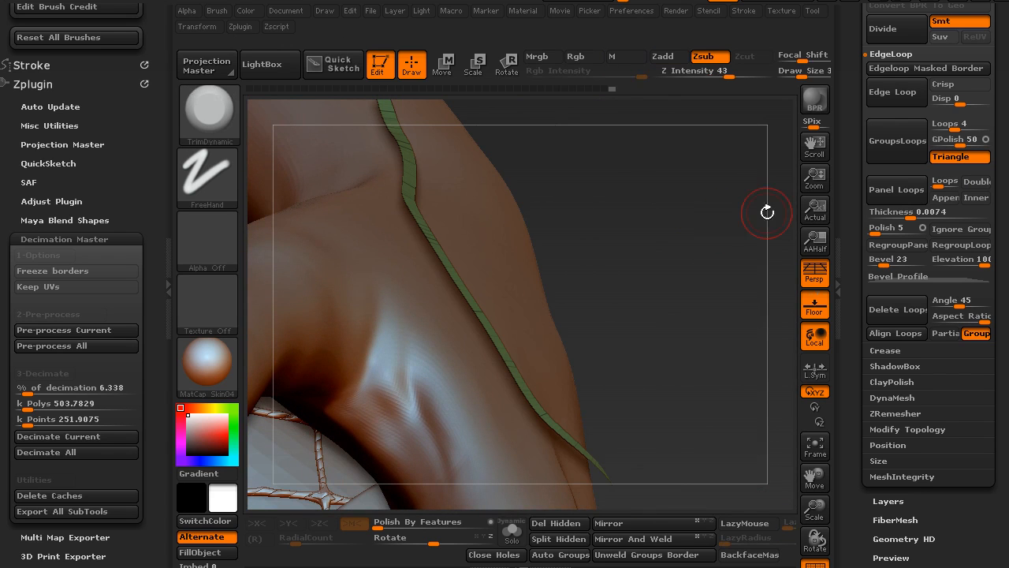
pyautogui.moveTo(924, 211); pyautogui.dragTo(905, 218)
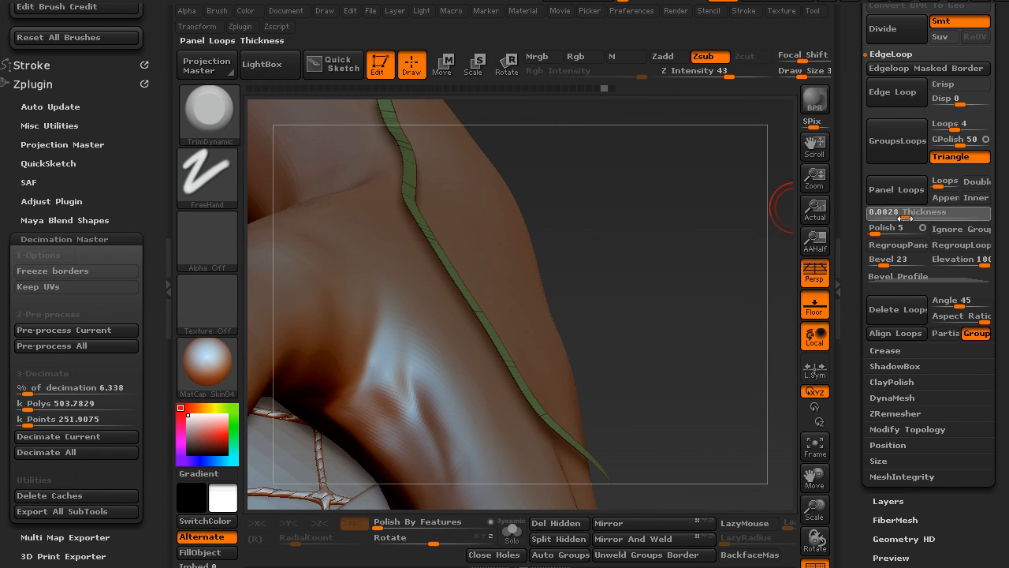
pyautogui.click(894, 189)
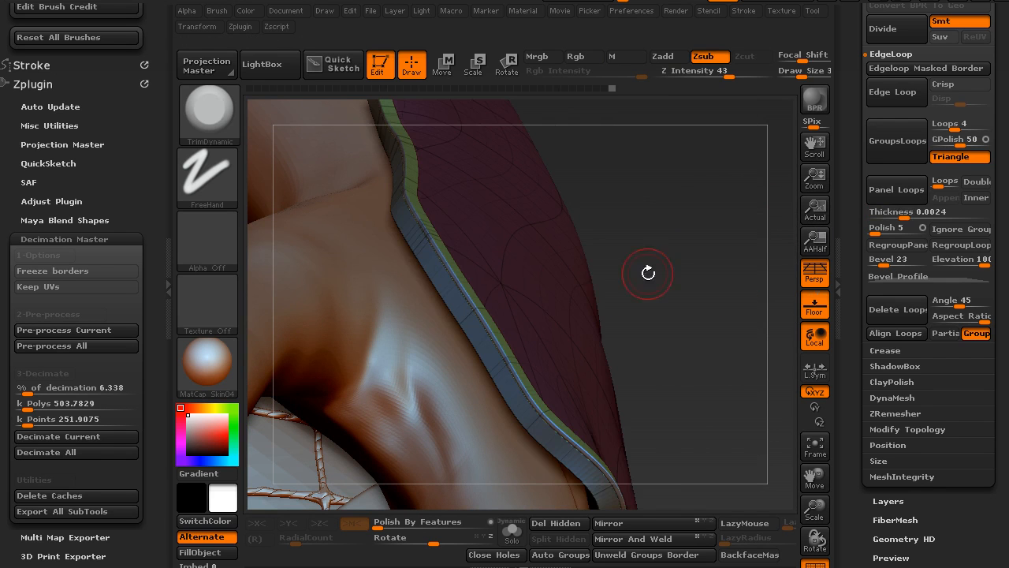
pyautogui.hotkey('ctrl', 'z')
# - Set the panel thickness back to 0.0074, run Panel Loops on the edge strip, and examine the beveled trim
pyautogui.click(906, 217)
pyautogui.moveTo(913, 217); pyautogui.dragTo(911, 217)
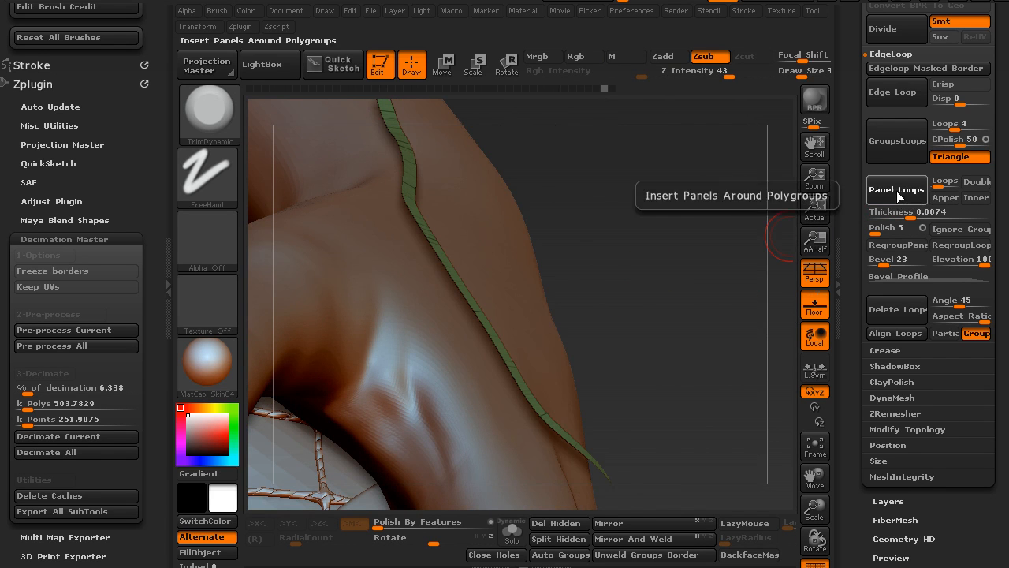
pyautogui.click(904, 196)
pyautogui.moveTo(643, 260); pyautogui.dragTo(444, 262)
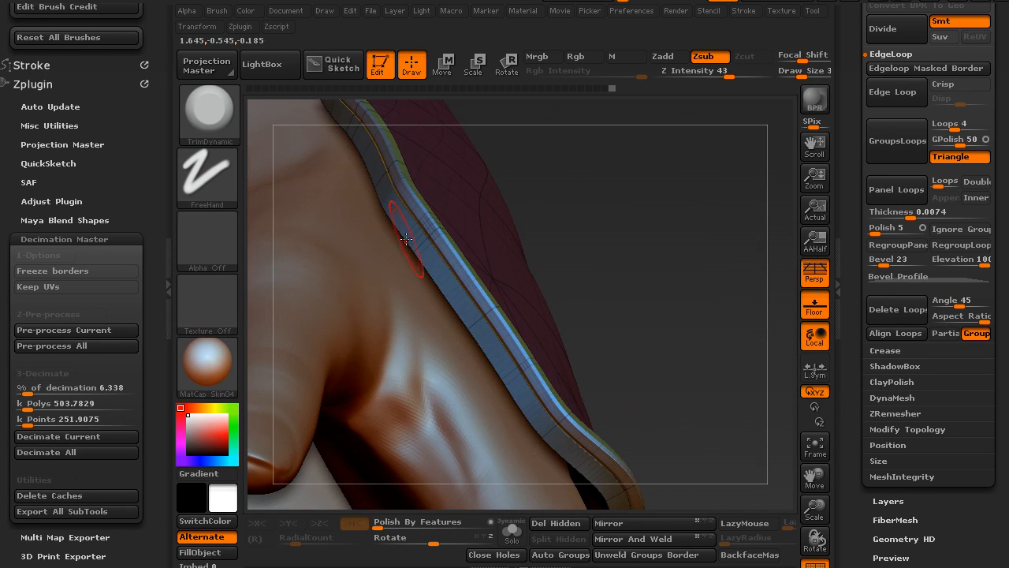
pyautogui.moveTo(598, 261); pyautogui.dragTo(477, 309)
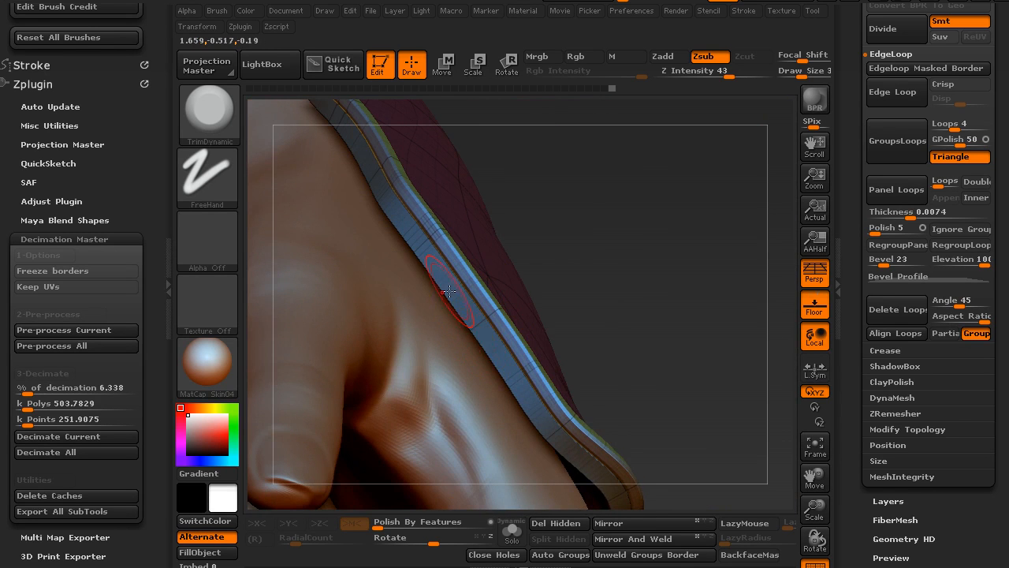
pyautogui.moveTo(612, 304)
pyautogui.mouseDown()
pyautogui.moveTo(636, 272)
pyautogui.moveTo(607, 322)
pyautogui.moveTo(625, 316)
pyautogui.mouseUp()
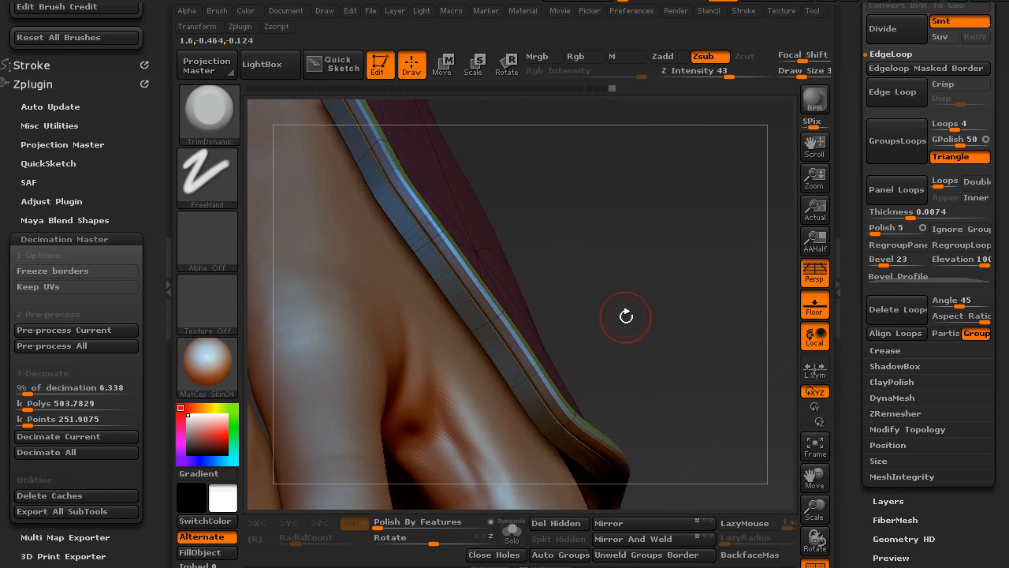
pyautogui.moveTo(593, 255); pyautogui.dragTo(721, 327)
# - Try the Polish deformation on the beveled trim, then undo both the polish and the panel loops
pyautogui.scroll(-5, 915, 257)
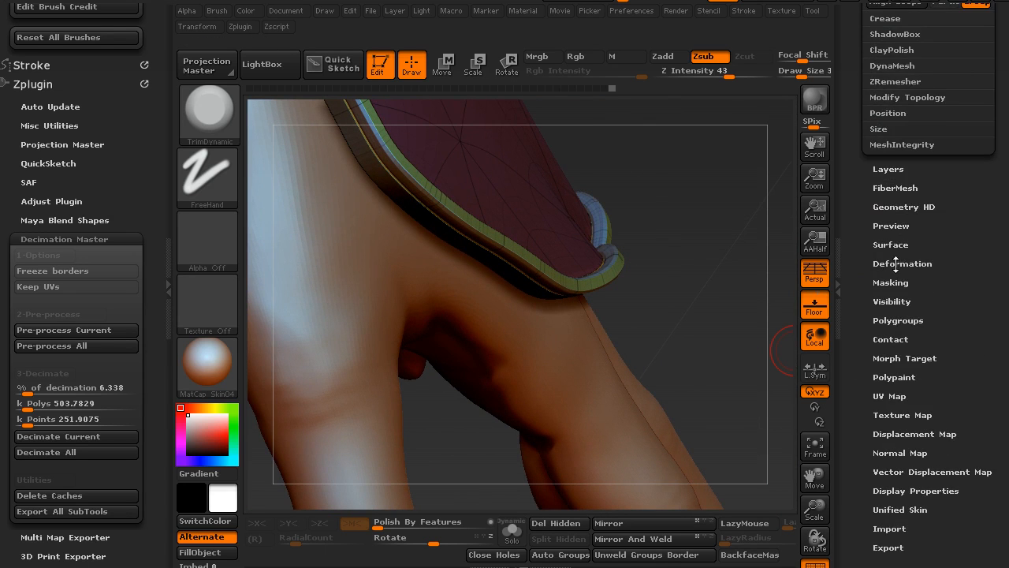
pyautogui.click(897, 264)
pyautogui.scroll(1, 883, 173)
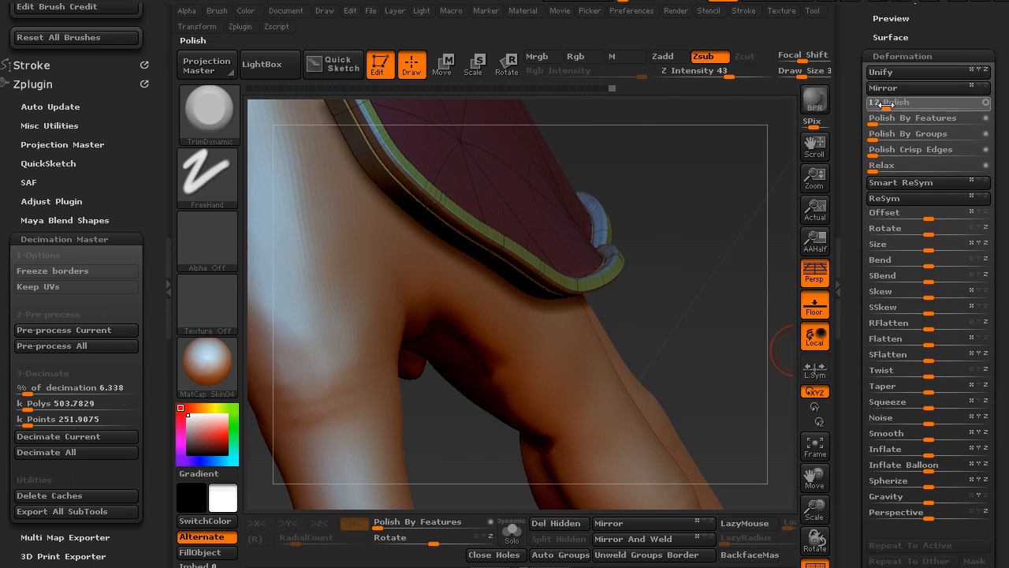
pyautogui.moveTo(915, 106); pyautogui.dragTo(917, 106)
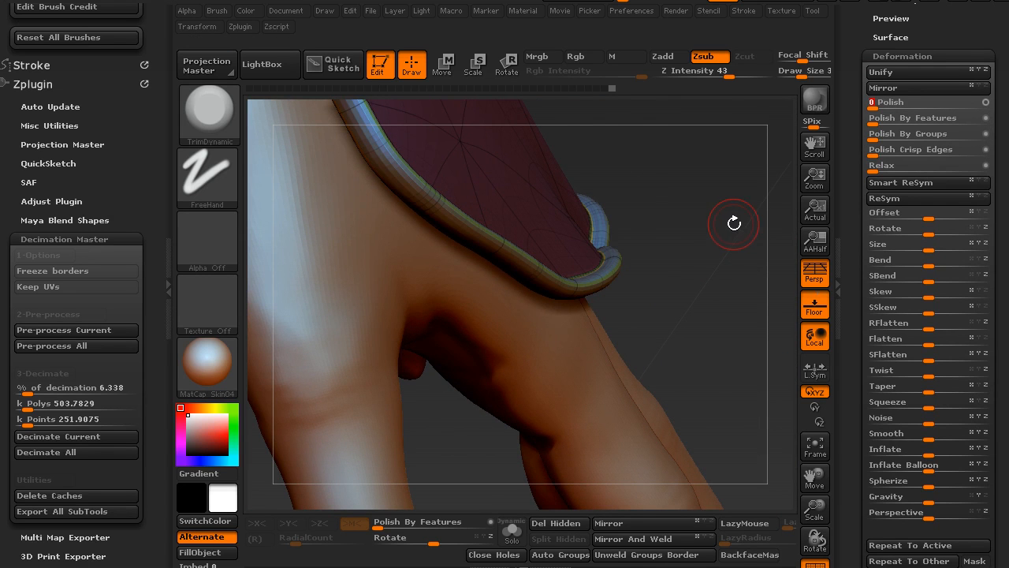
pyautogui.hotkey('ctrl', 'z')
pyautogui.hotkey('ctrl', 'z')
# - Set the panel thickness to 0.0044 and run Panel Loops on the edge strip
pyautogui.moveTo(853, 109)
pyautogui.mouseDown()
pyautogui.moveTo(844, 226)
pyautogui.moveTo(857, 210)
pyautogui.mouseUp()
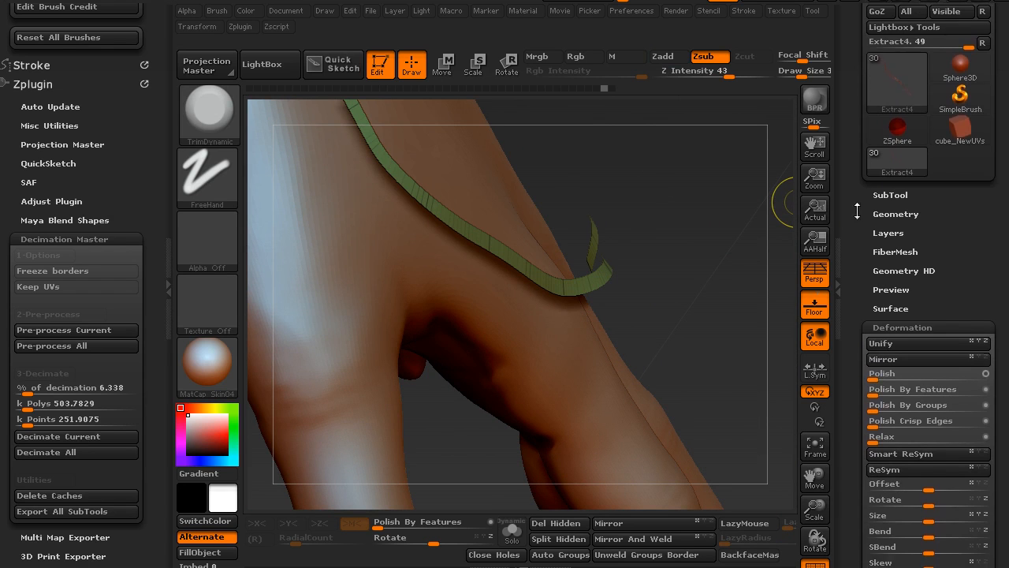
pyautogui.click(879, 217)
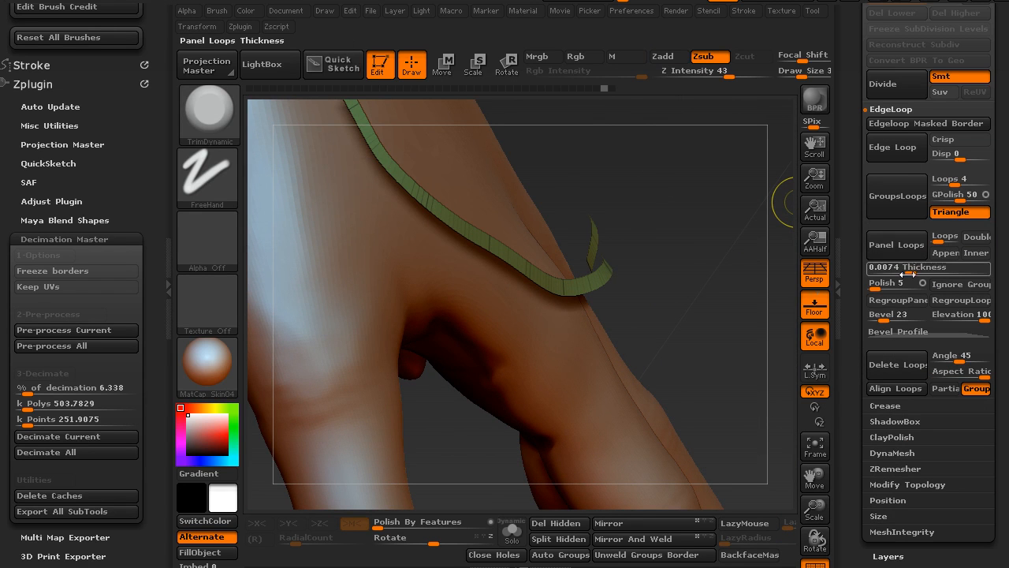
pyautogui.moveTo(906, 269); pyautogui.dragTo(906, 270)
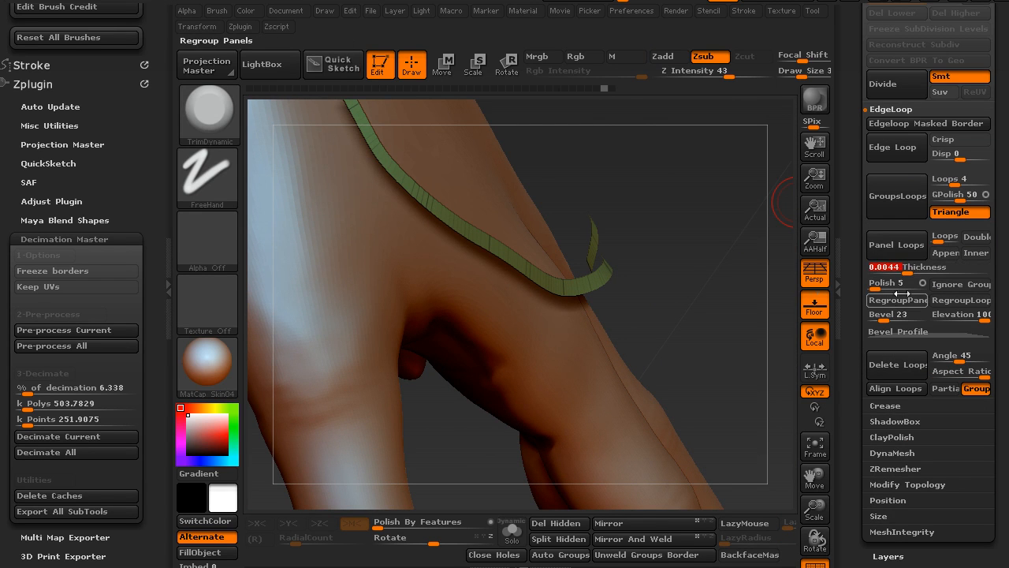
pyautogui.scroll(-2, 898, 261)
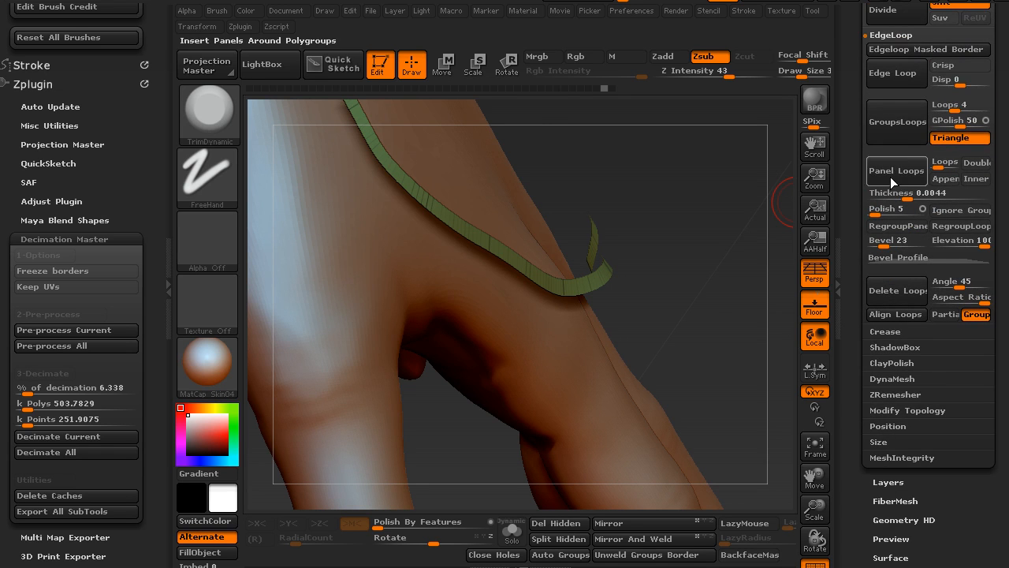
pyautogui.click(896, 170)
# - Switch the Polish deformation's mode, polish the edge trim into a rounded border, and examine the full glove around the hand
pyautogui.moveTo(854, 355); pyautogui.dragTo(883, 173)
pyautogui.click(892, 213)
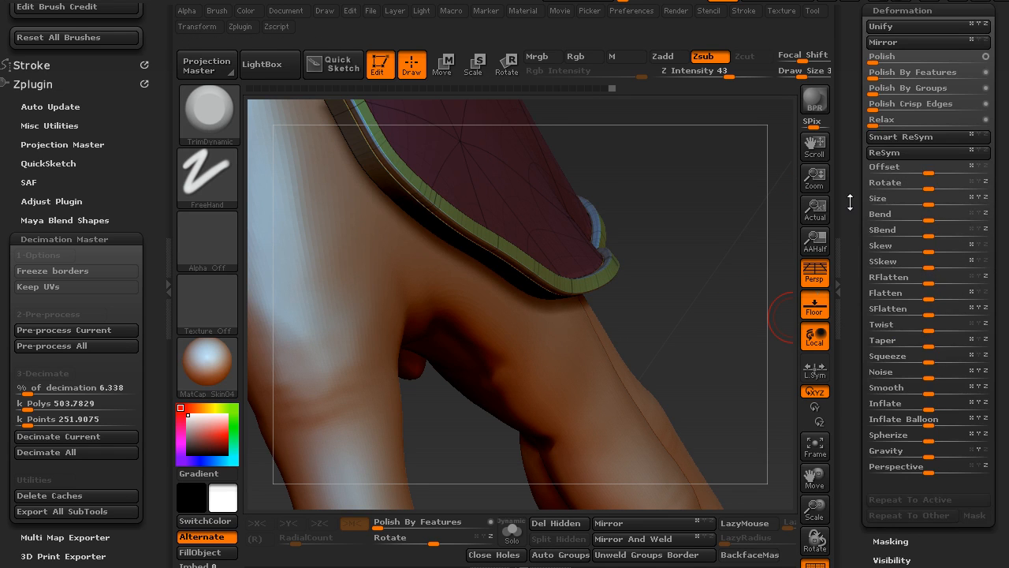
pyautogui.moveTo(850, 202); pyautogui.dragTo(856, 226)
pyautogui.click(905, 88)
pyautogui.moveTo(672, 253); pyautogui.dragTo(540, 226)
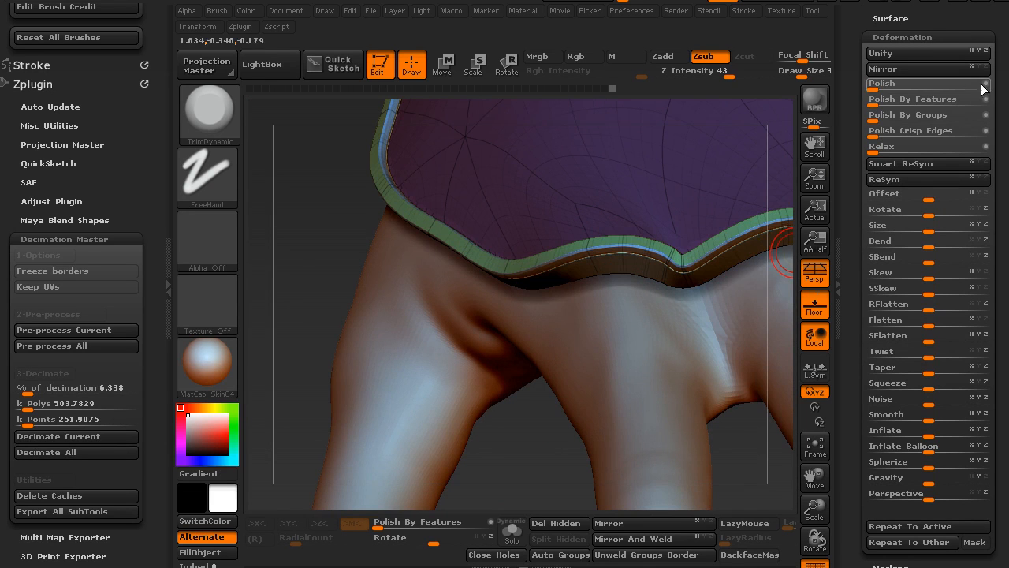
pyautogui.click(904, 88)
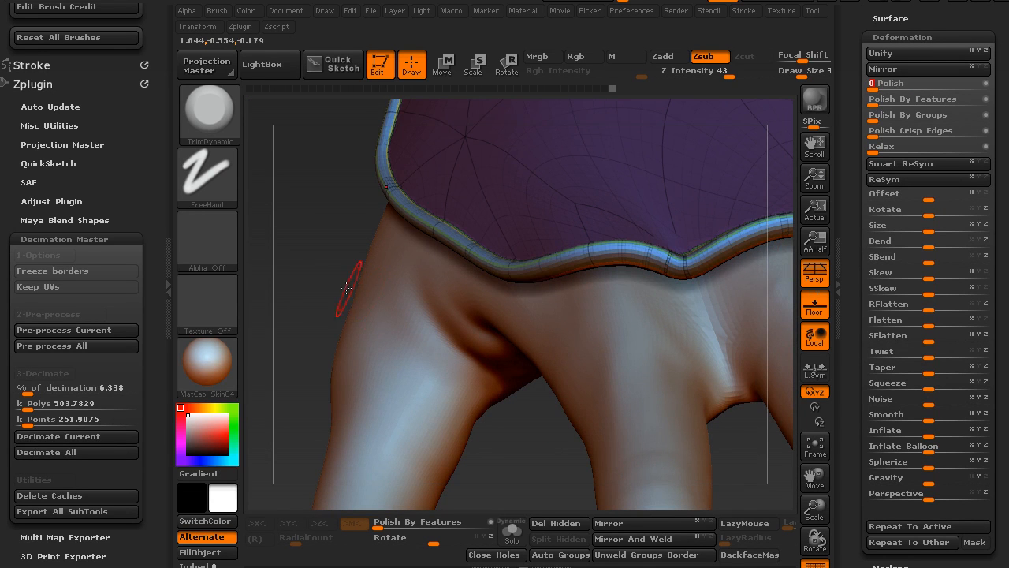
pyautogui.moveTo(320, 264); pyautogui.dragTo(548, 398)
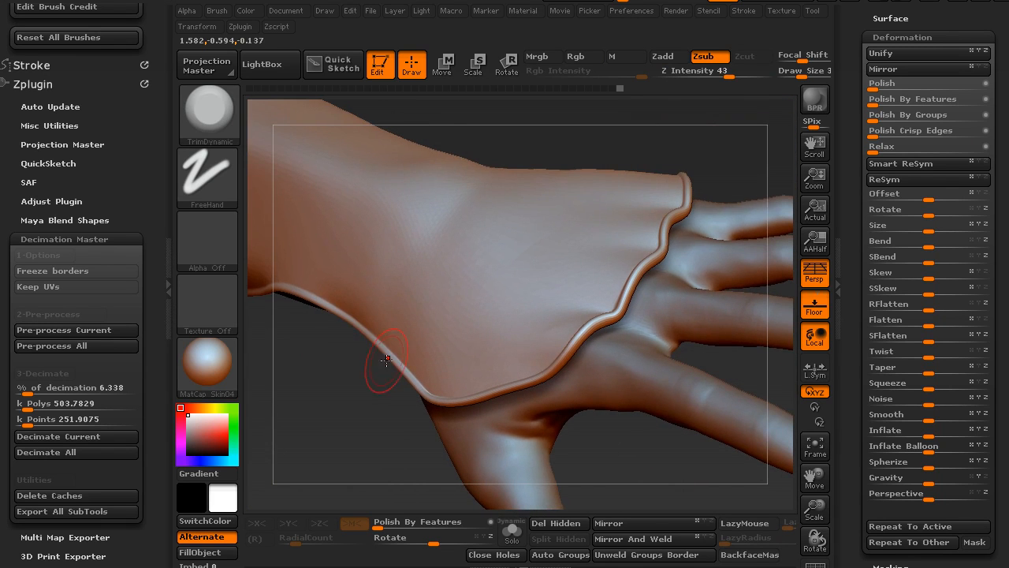
pyautogui.moveTo(283, 321); pyautogui.dragTo(582, 261)
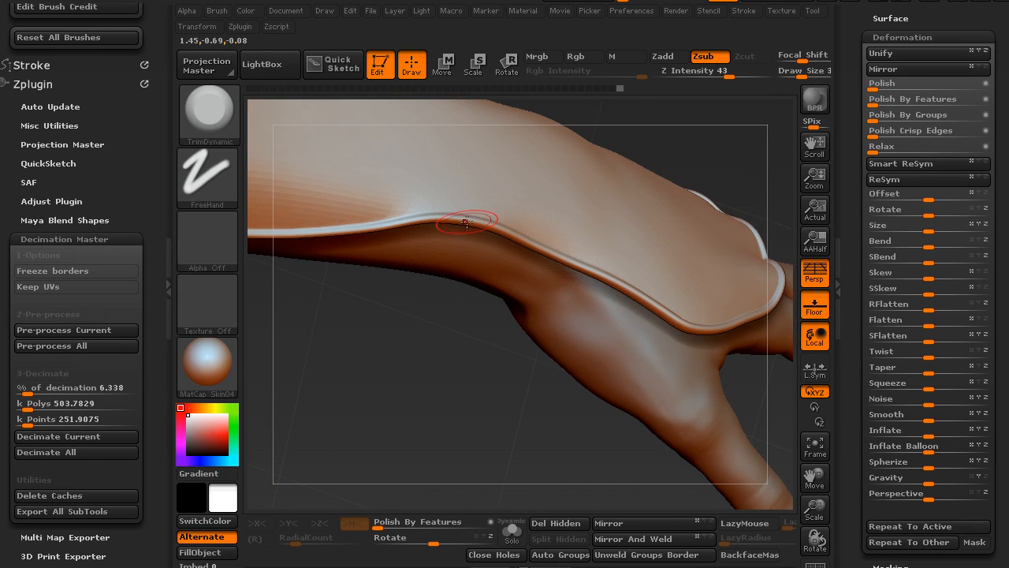
pyautogui.moveTo(471, 402)
pyautogui.mouseDown()
pyautogui.moveTo(444, 349)
pyautogui.moveTo(441, 438)
pyautogui.moveTo(460, 396)
pyautogui.moveTo(473, 397)
pyautogui.moveTo(453, 358)
pyautogui.moveTo(617, 277)
pyautogui.mouseUp()
pyautogui.moveTo(568, 432); pyautogui.dragTo(505, 410)
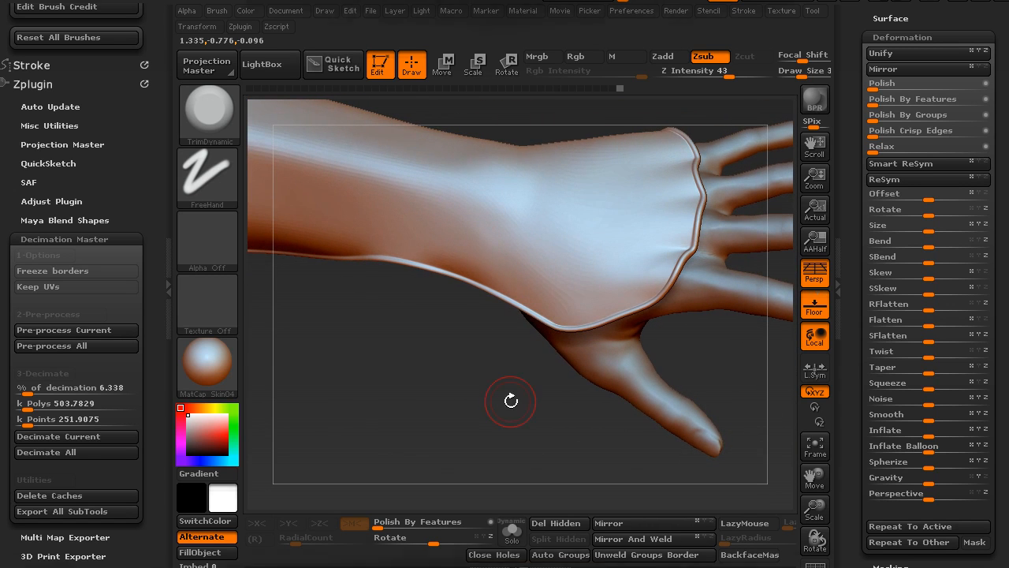